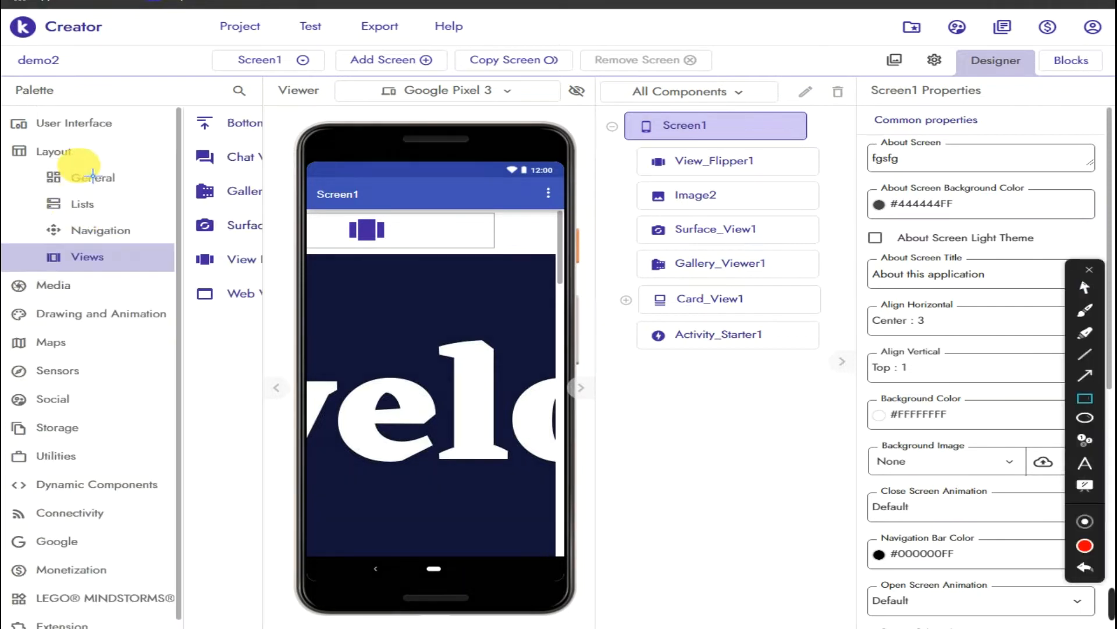
# - Browse the User Interface components in the palette and open the Views group of the Layout components
pyautogui.moveTo(36, 106)
pyautogui.mouseDown()
pyautogui.moveTo(284, 184)
pyautogui.moveTo(281, 286)
pyautogui.mouseUp()
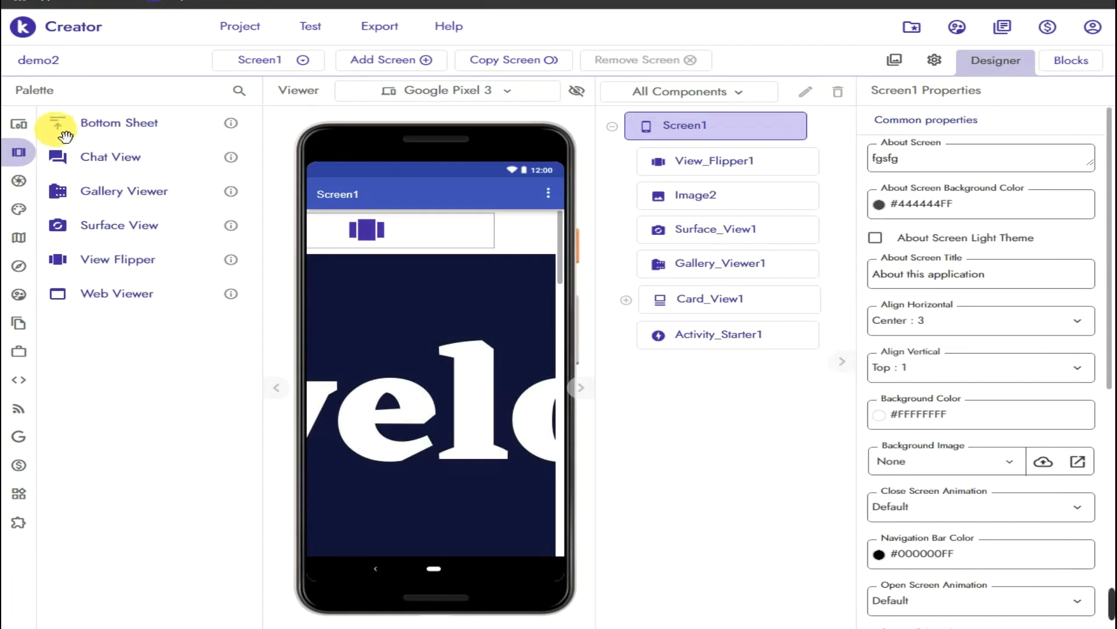
pyautogui.click(27, 123)
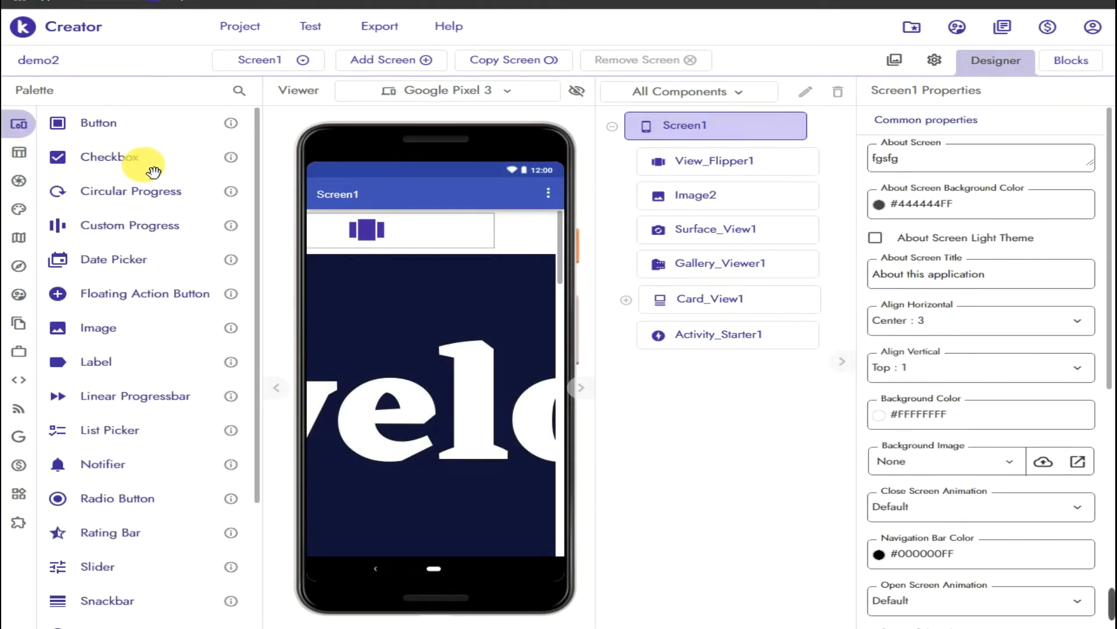
pyautogui.scroll(-3, 145, 420)
pyautogui.scroll(3, 153, 426)
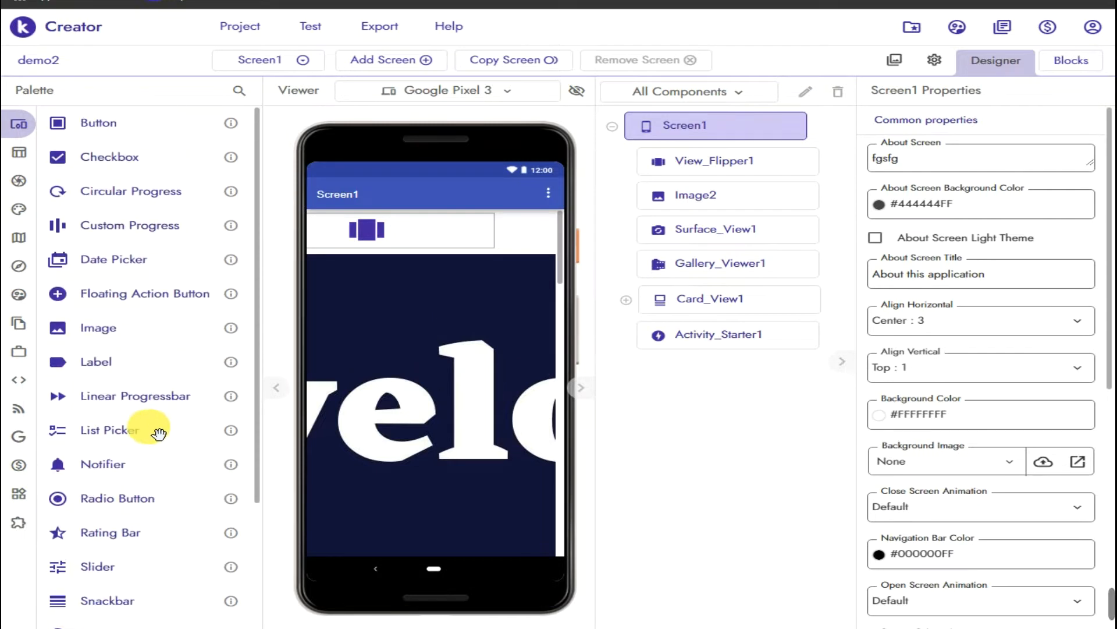
pyautogui.click(30, 152)
pyautogui.click(118, 267)
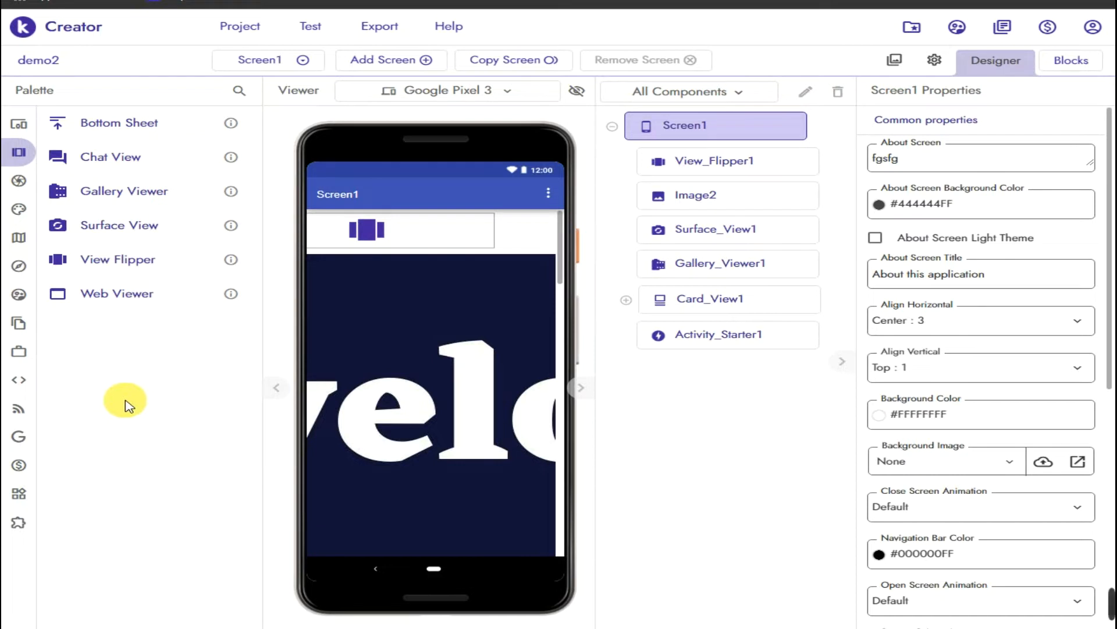
pyautogui.hotkey('ctrl', 'alt', 'd')
pyautogui.moveTo(65, 274)
pyautogui.mouseDown()
pyautogui.moveTo(185, 327)
pyautogui.moveTo(273, 335)
pyautogui.mouseUp()
pyautogui.hotkey('ctrl', 'alt', 'd')
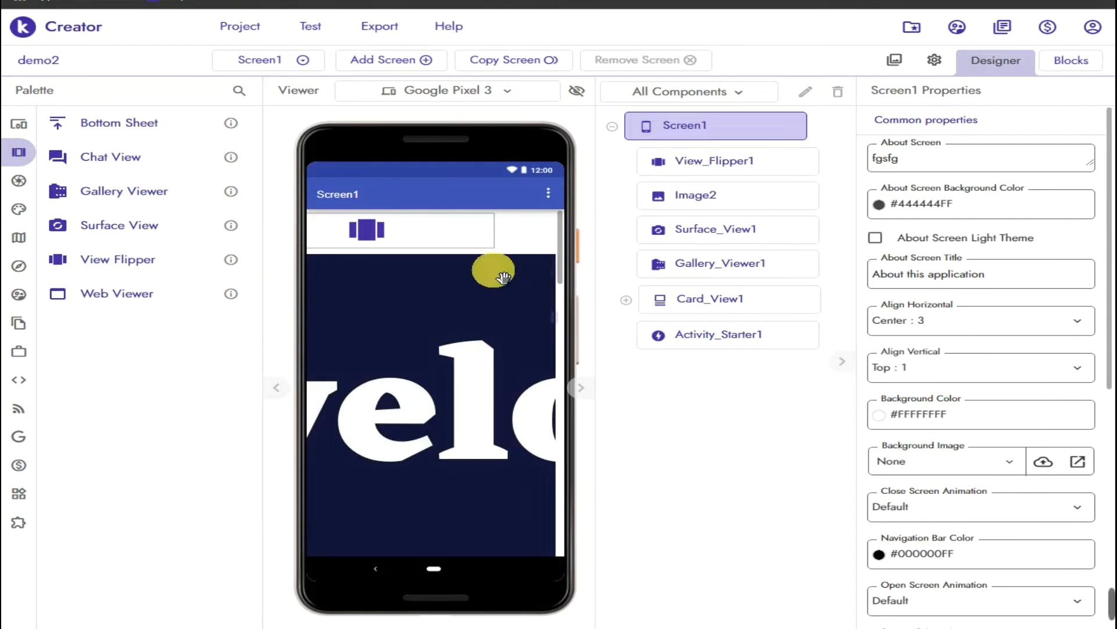
# - Hide View_Flipper1 and Image2 on Screen1 by turning off their Visible property
pyautogui.click(397, 236)
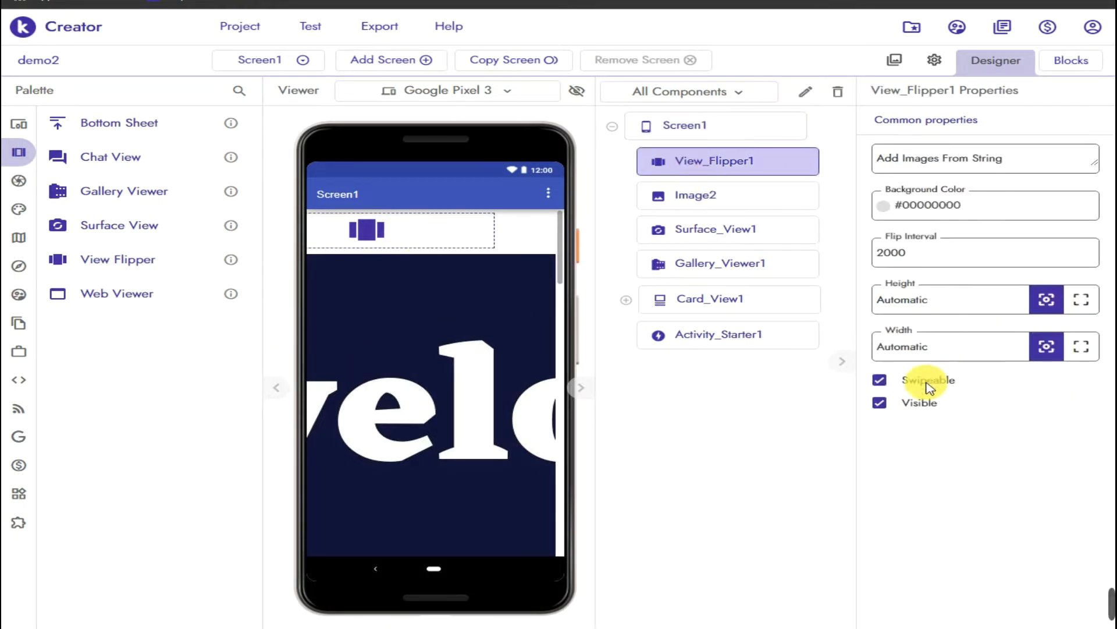
pyautogui.click(880, 403)
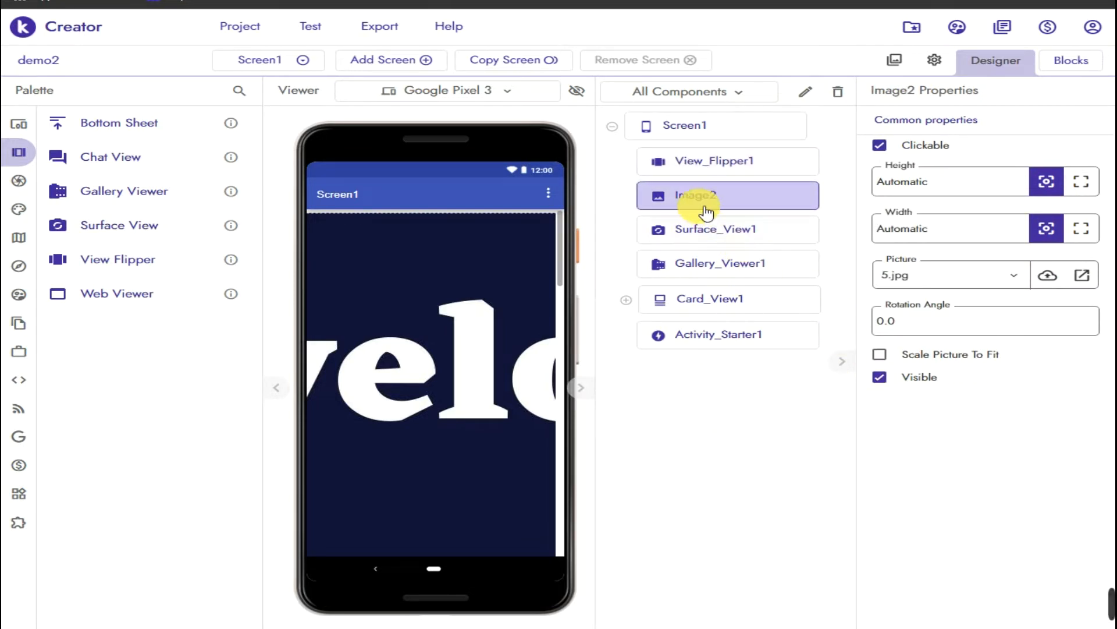
pyautogui.click(880, 377)
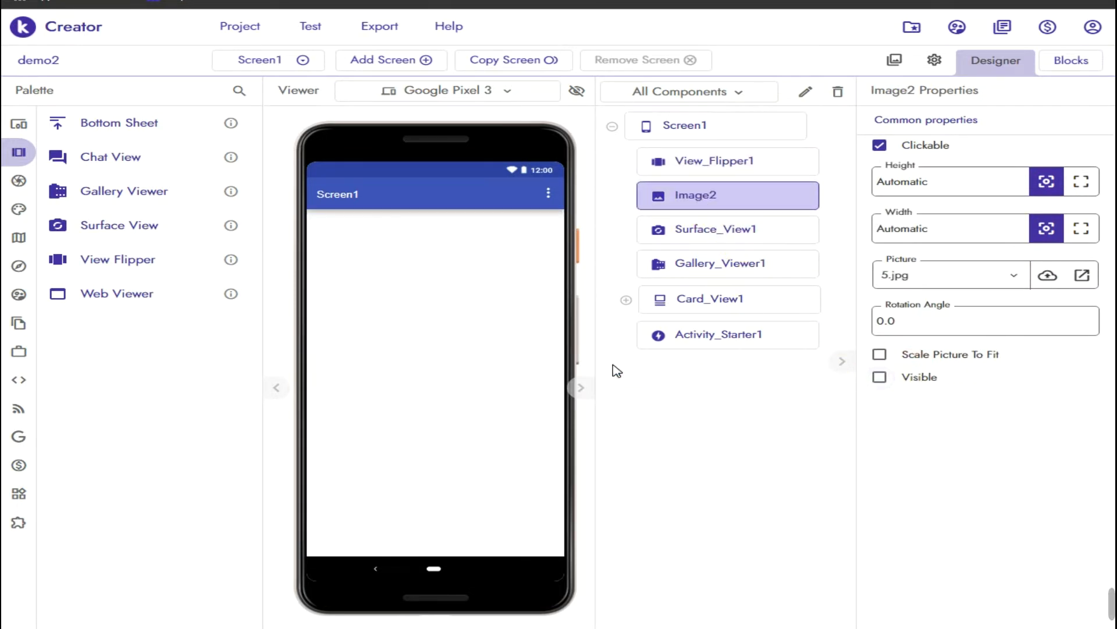
# - Select Screen1 and check how it looks in the mirrored phone window
pyautogui.click(425, 308)
pyautogui.click(265, 526)
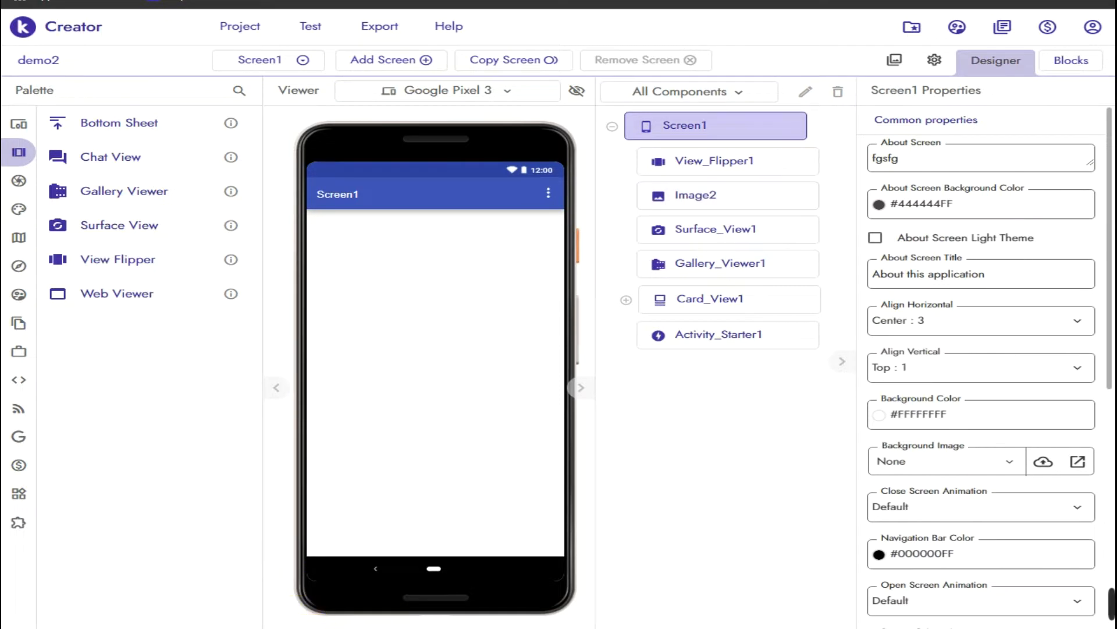
pyautogui.click(308, 627)
pyautogui.click(174, 157)
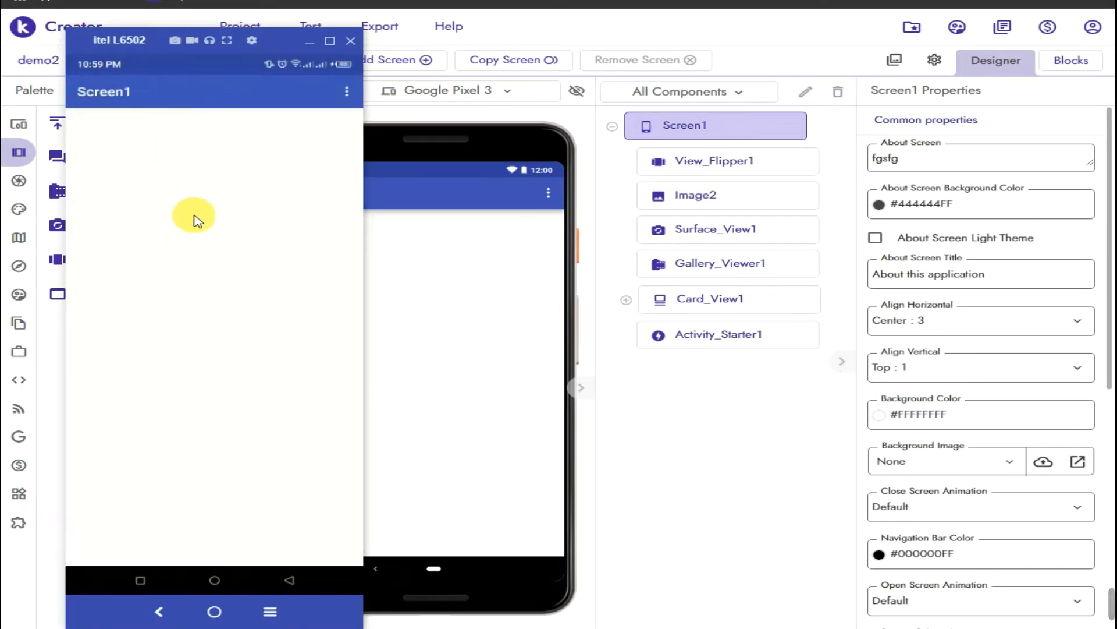
pyautogui.click(668, 462)
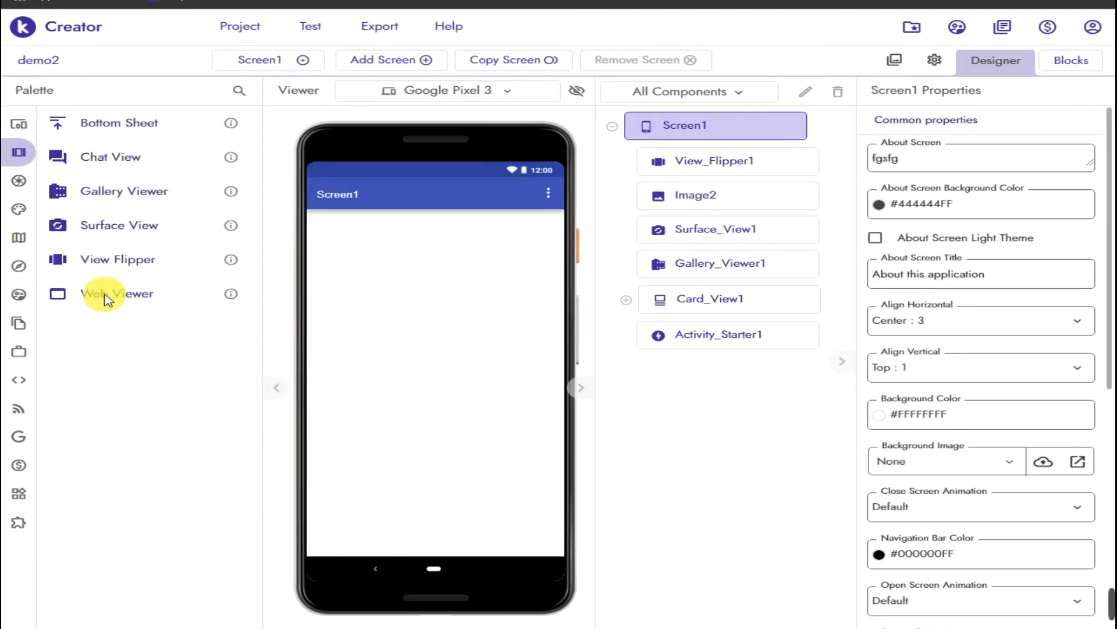
# - Add a Web Viewer to Screen1 and set its width and height to Fill parent
pyautogui.moveTo(97, 298); pyautogui.dragTo(477, 324)
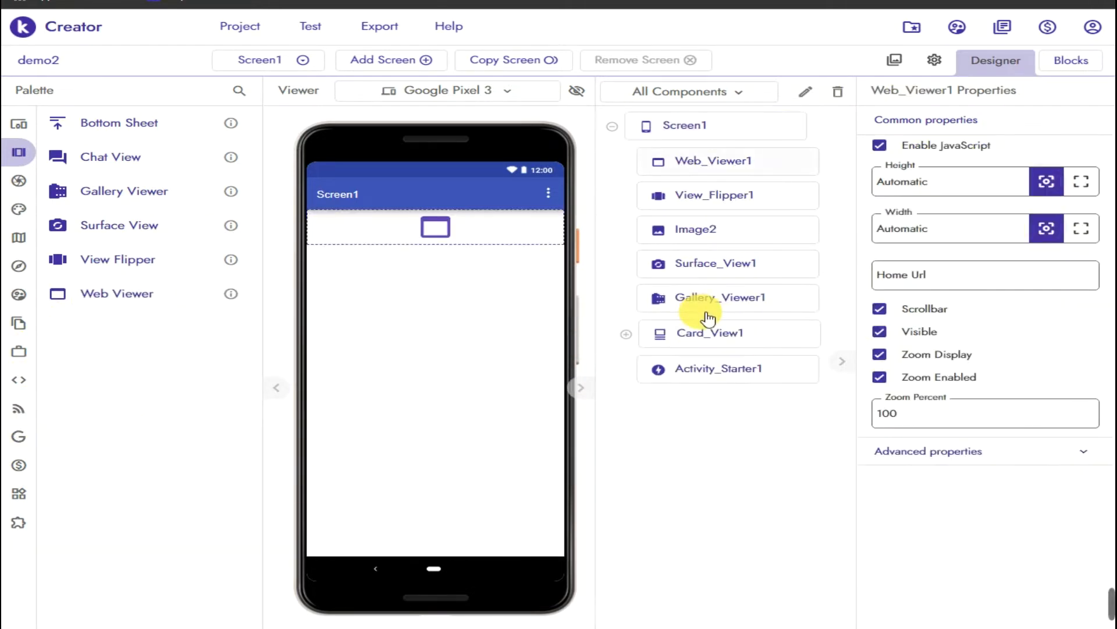
pyautogui.click(1084, 231)
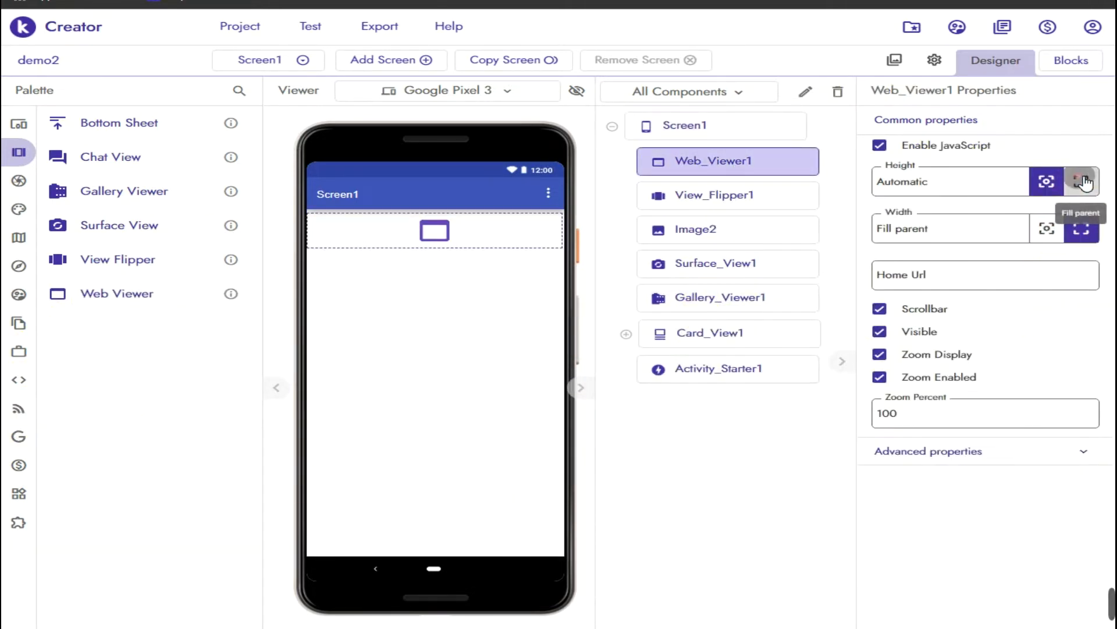
pyautogui.click(1081, 181)
pyautogui.moveTo(856, 122); pyautogui.dragTo(1036, 168)
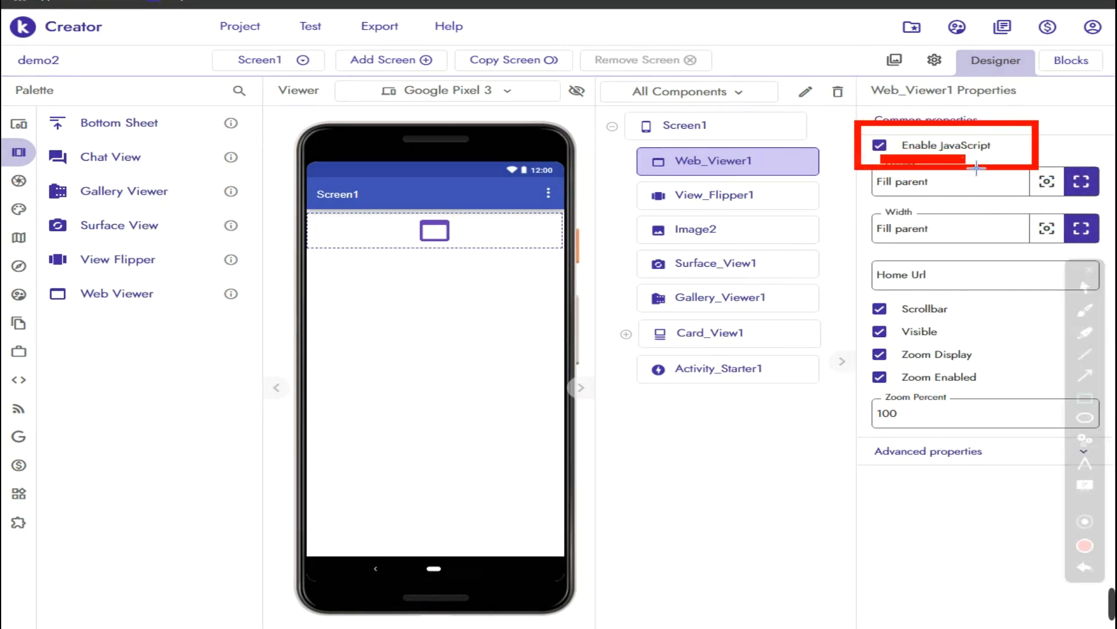
pyautogui.press('Escape')
# - Review the Web Viewer's Home Url field and its advanced properties
pyautogui.click(939, 280)
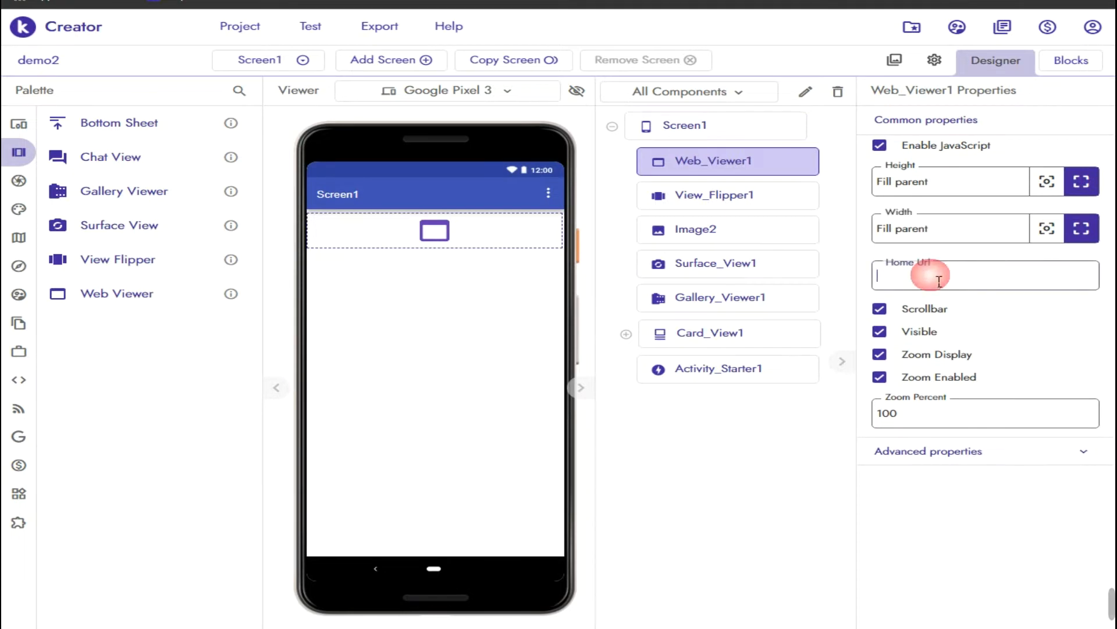
pyautogui.click(720, 573)
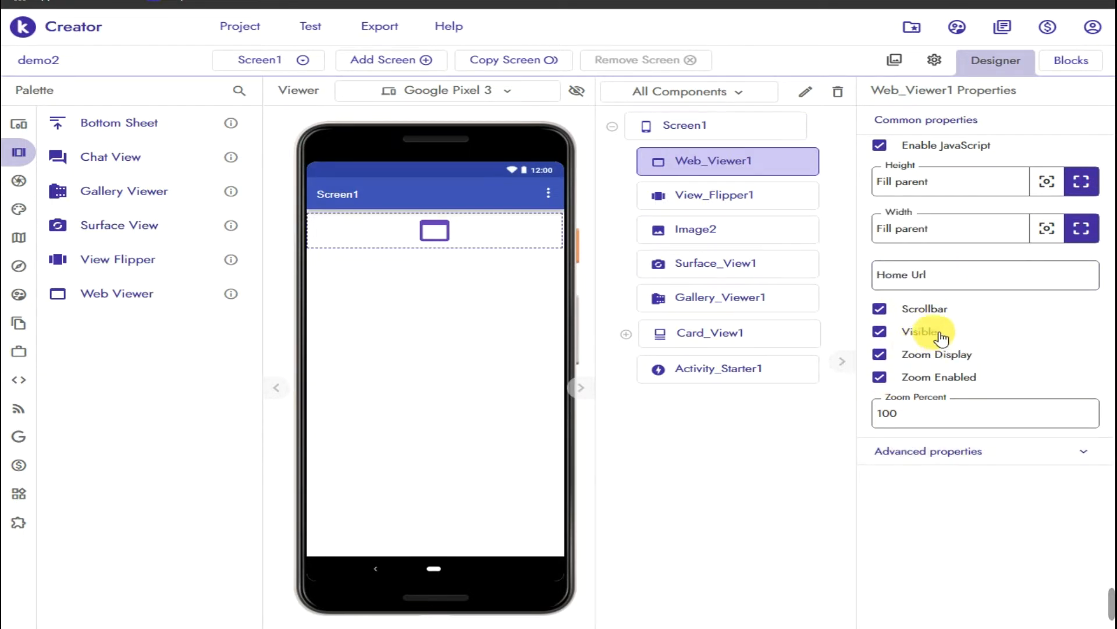
pyautogui.click(944, 455)
pyautogui.scroll(-1, 947, 553)
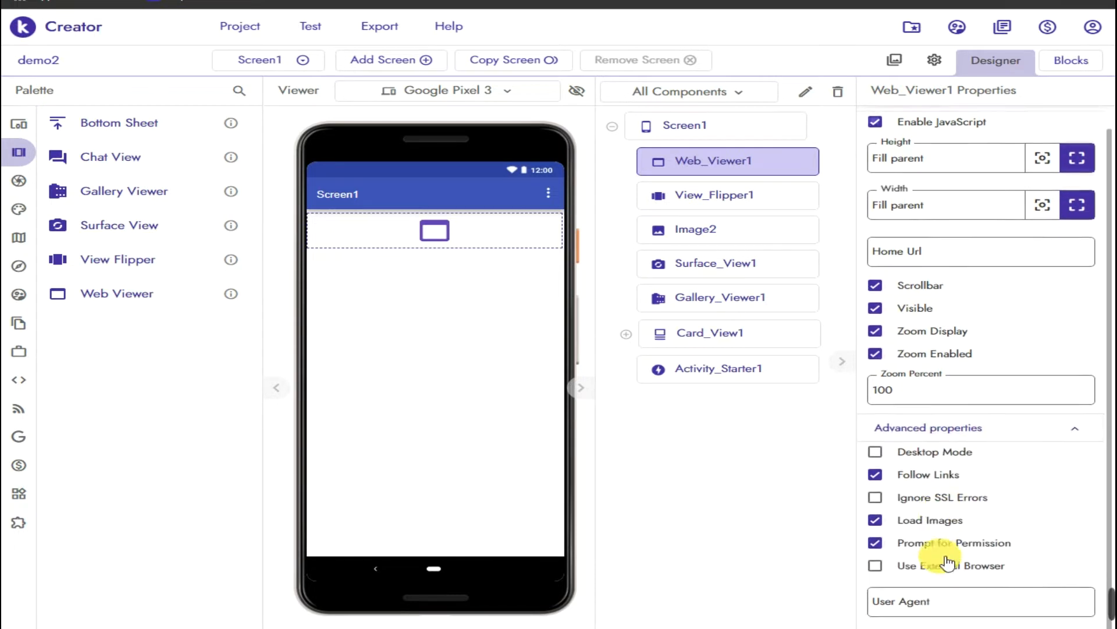
pyautogui.scroll(1, 949, 582)
pyautogui.click(941, 453)
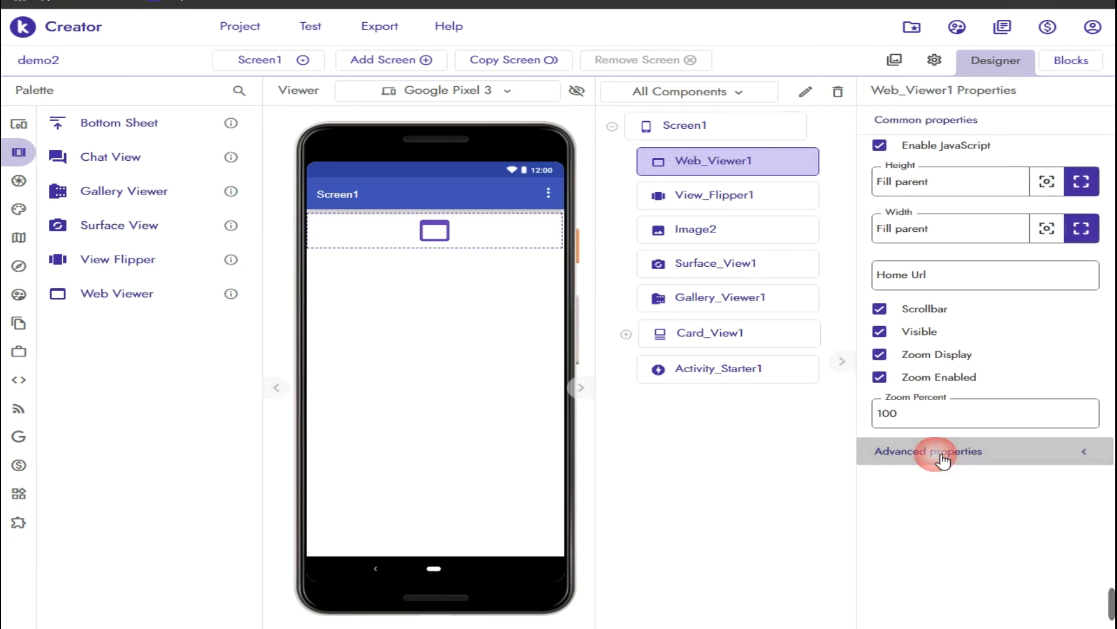
pyautogui.click(704, 174)
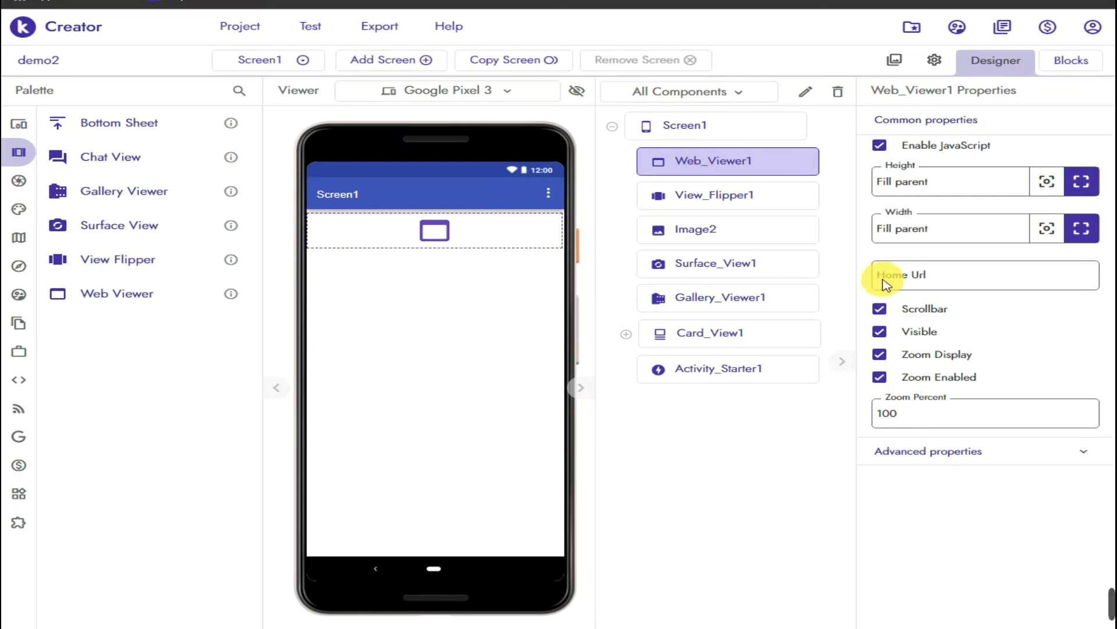
pyautogui.click(917, 279)
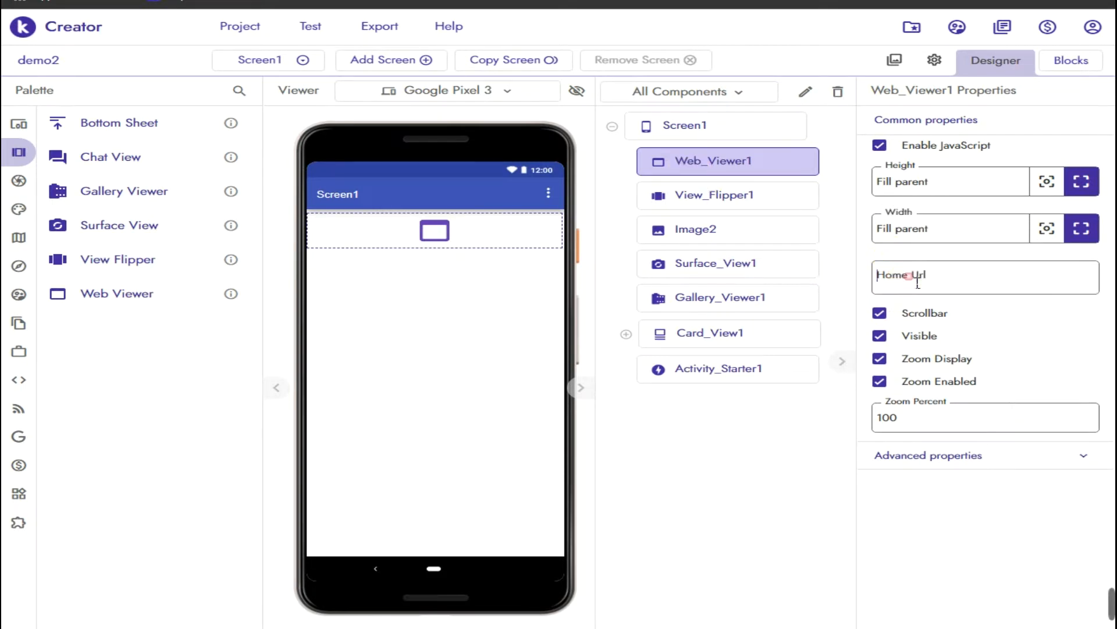
pyautogui.click(723, 169)
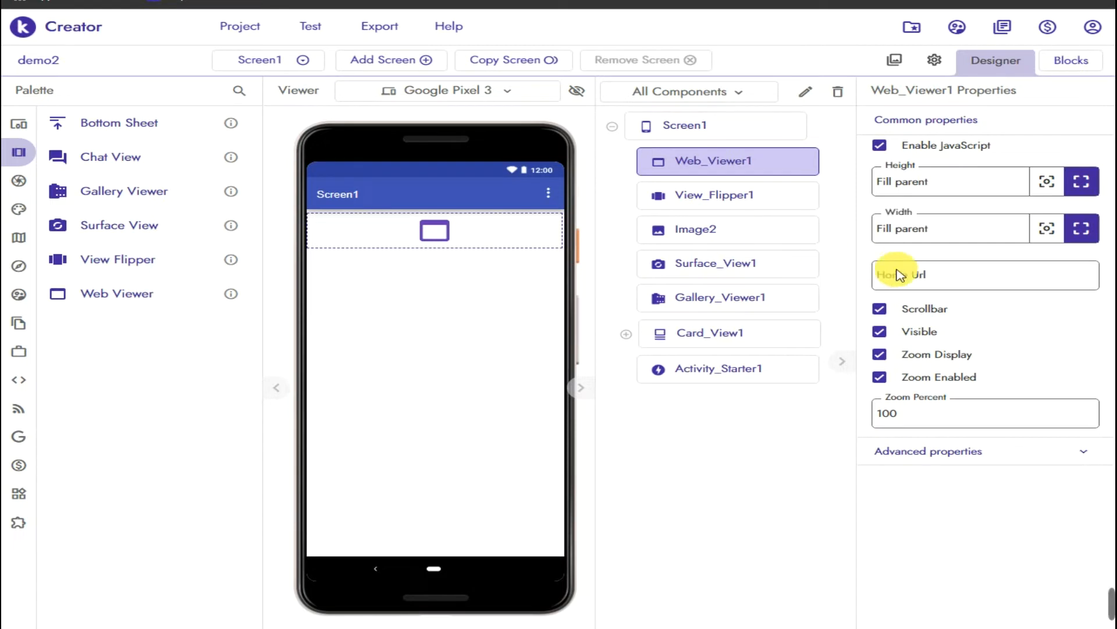
pyautogui.click(943, 280)
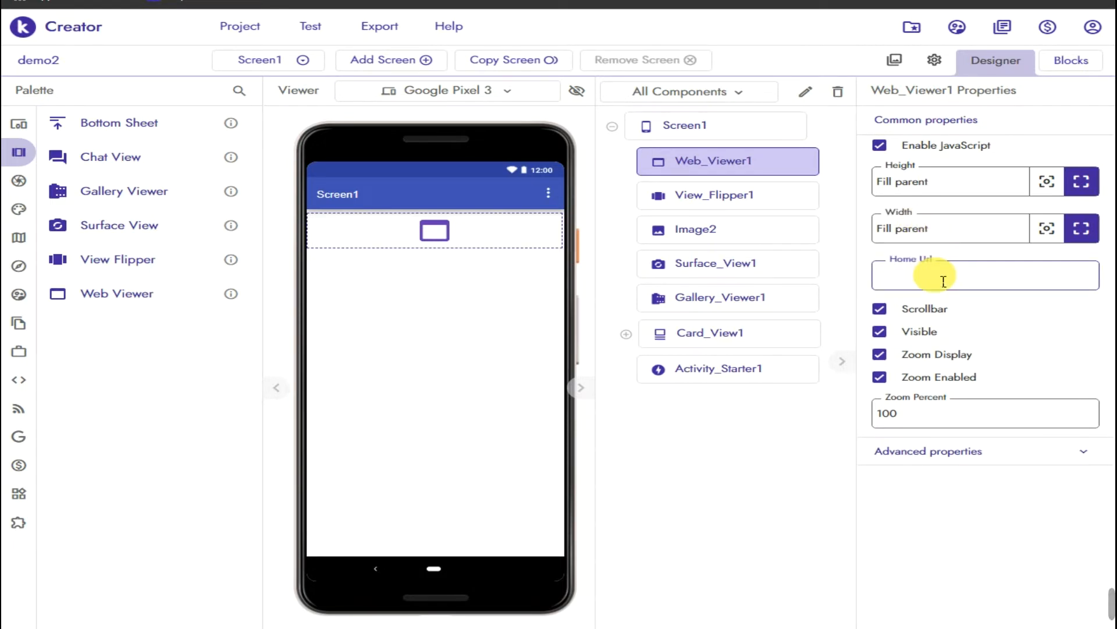
pyautogui.write('https://creator.kodular.io/')
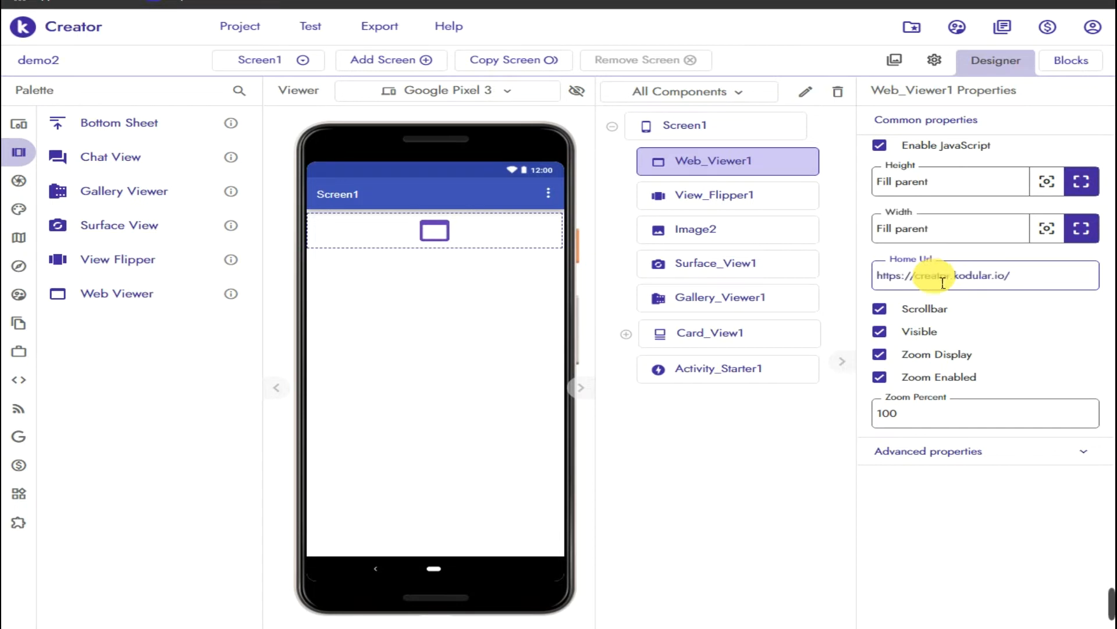
pyautogui.click(739, 453)
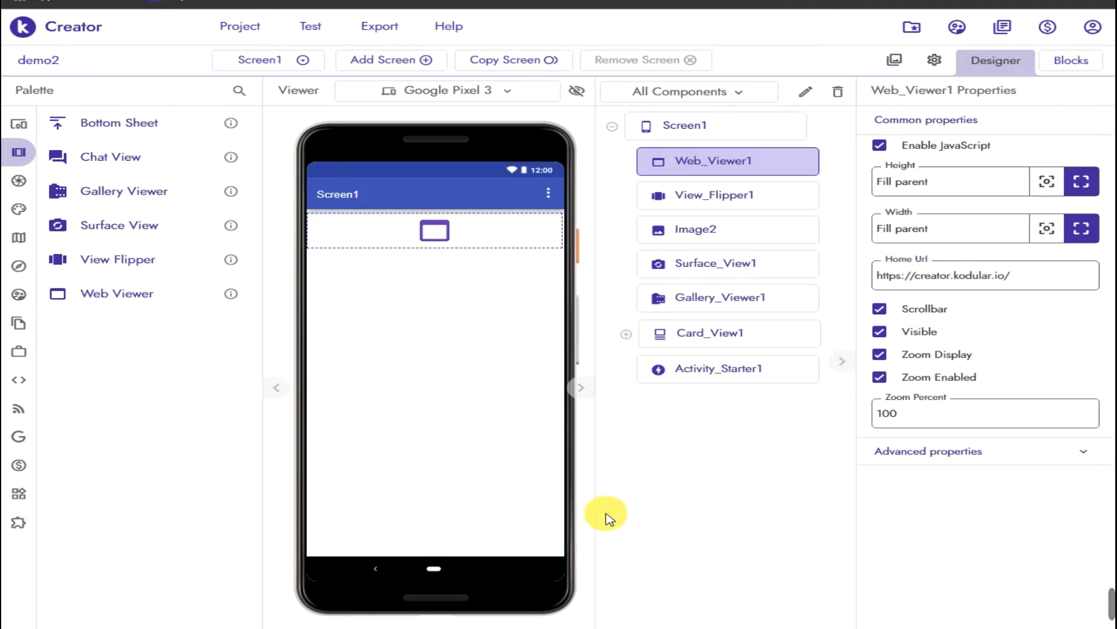
# - Refresh the companion screen and check the page loaded by the Web Viewer in the mirrored phone window
pyautogui.click(318, 34)
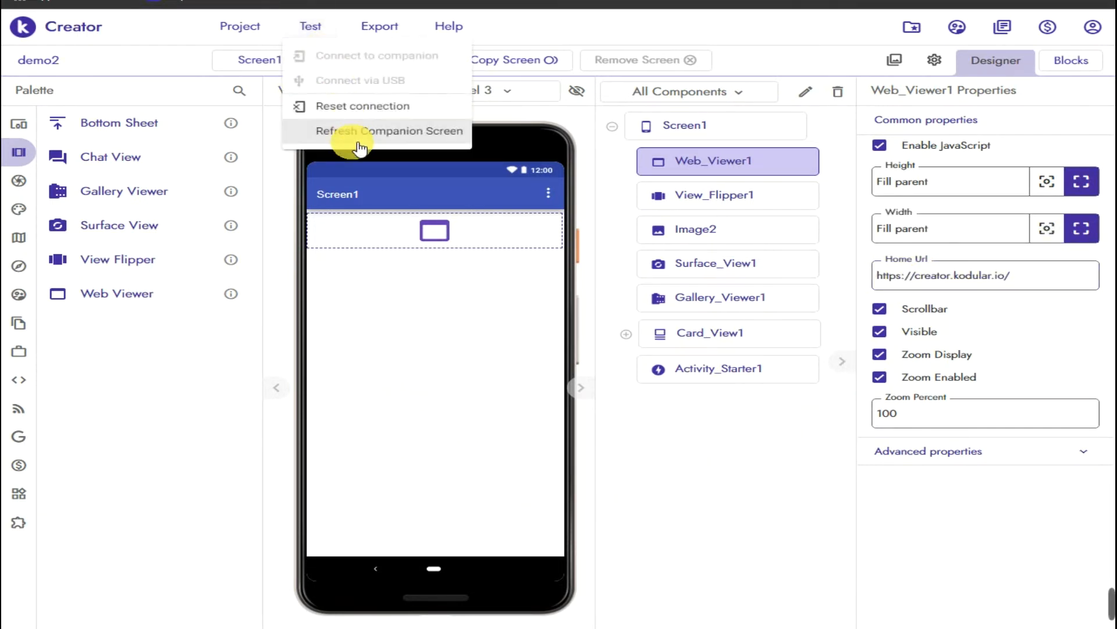
pyautogui.click(351, 135)
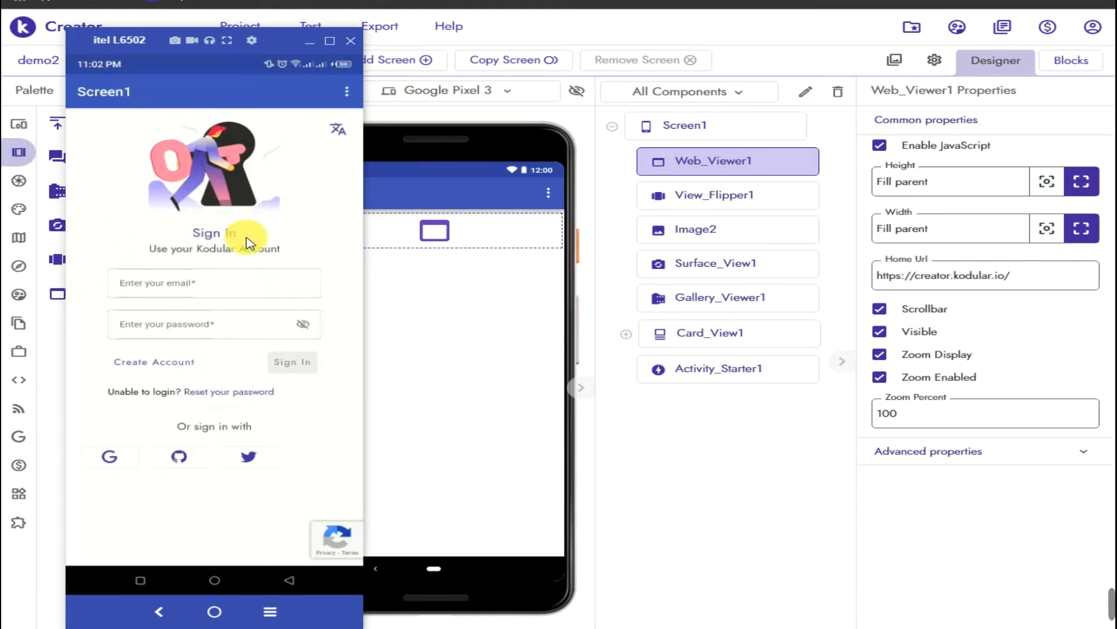
pyautogui.moveTo(279, 510); pyautogui.dragTo(370, 531)
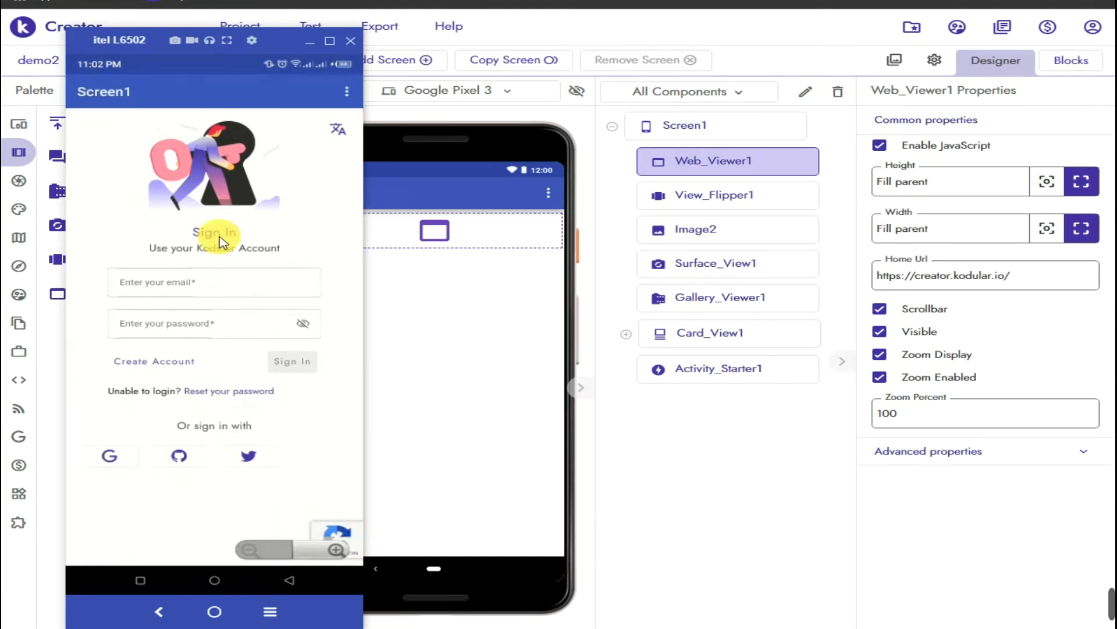
pyautogui.moveTo(213, 526); pyautogui.dragTo(200, 541)
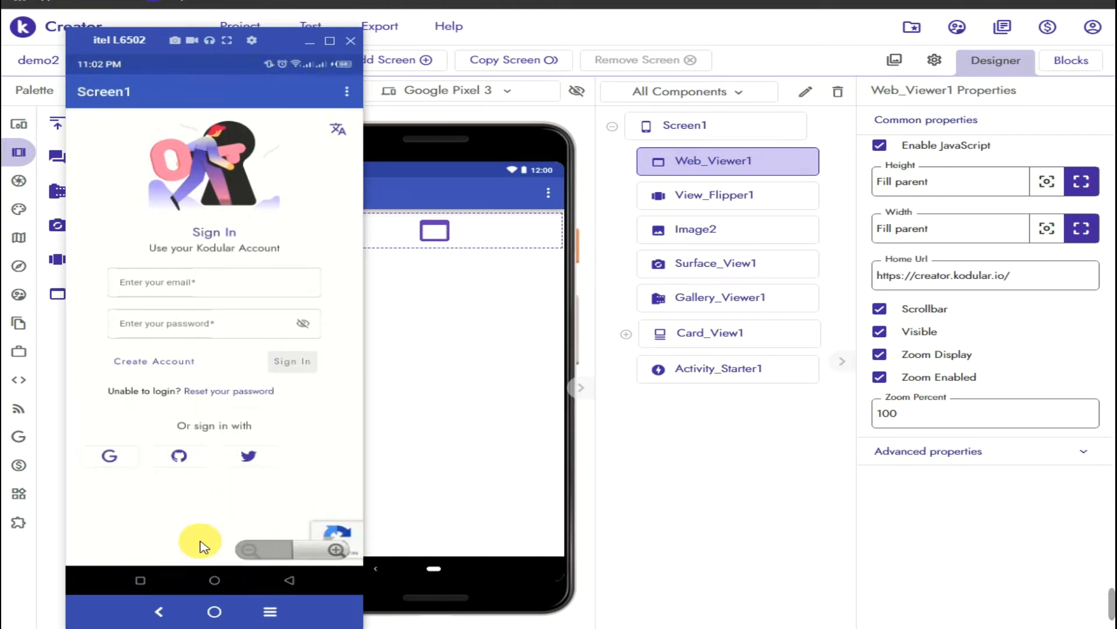
# - Test zooming in, scrolling and zooming out on the web page in the mirrored phone window
pyautogui.click(322, 553)
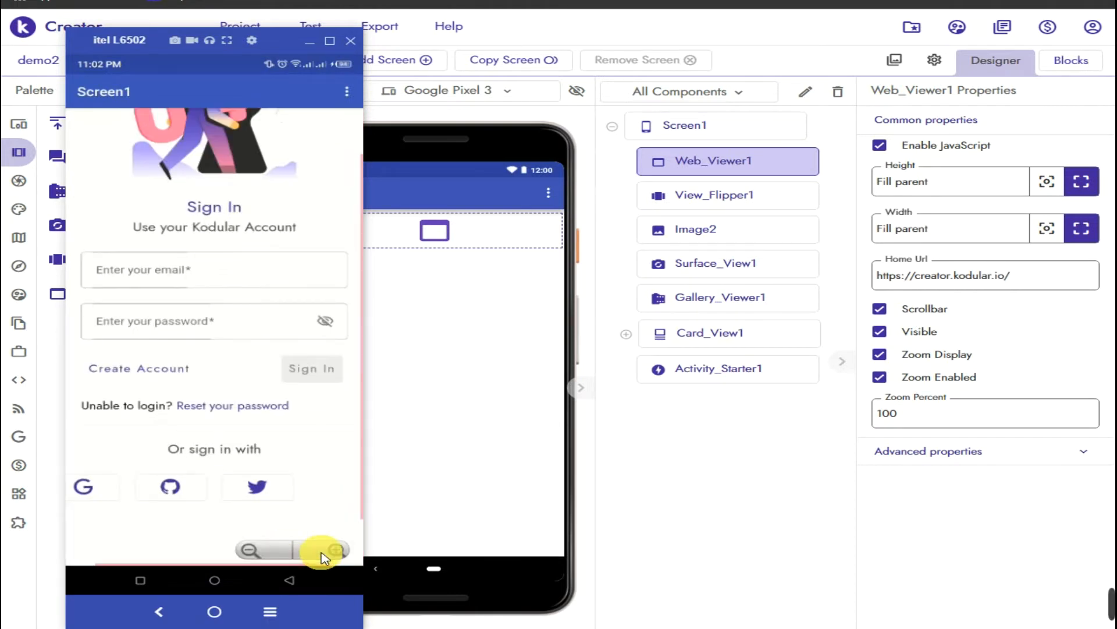
pyautogui.scroll(2, 247, 424)
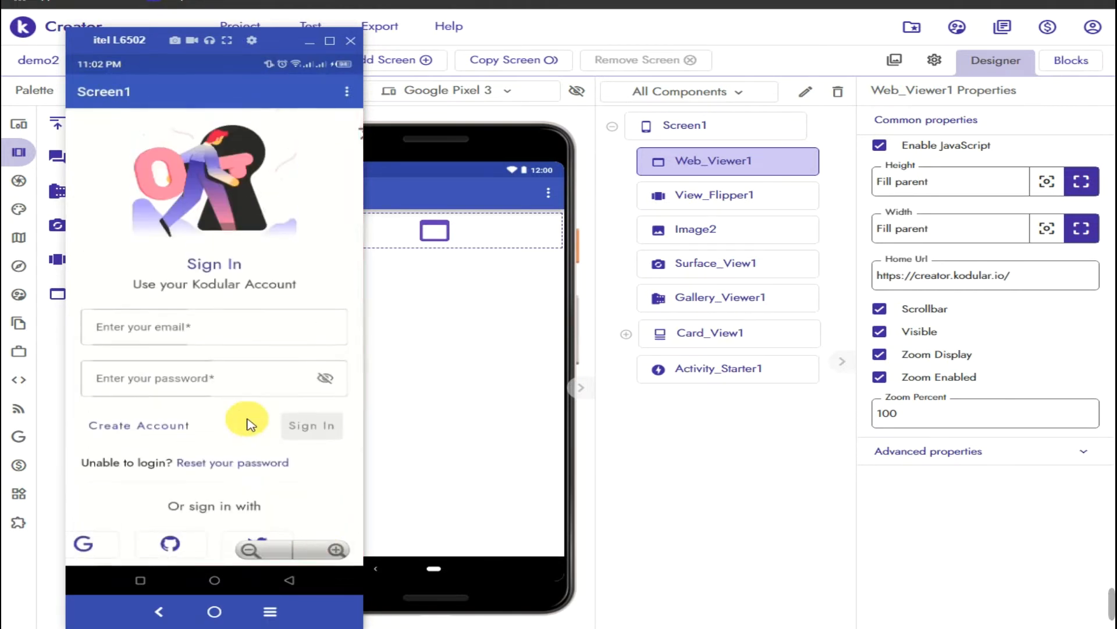
pyautogui.scroll(-4, 246, 422)
pyautogui.scroll(4, 312, 424)
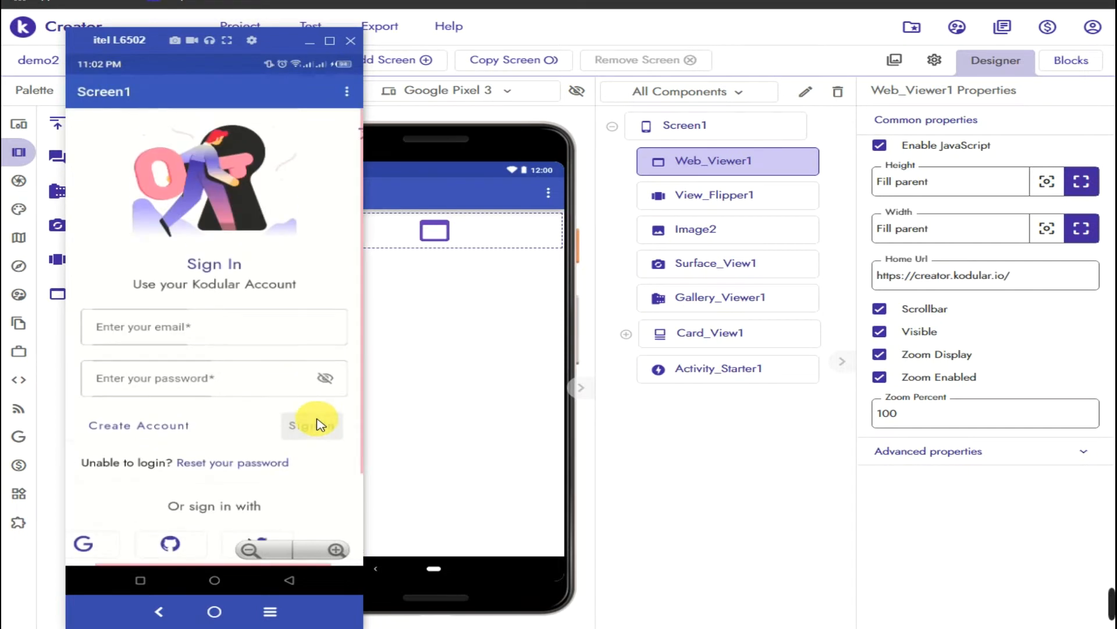
pyautogui.scroll(-4, 312, 424)
pyautogui.click(320, 548)
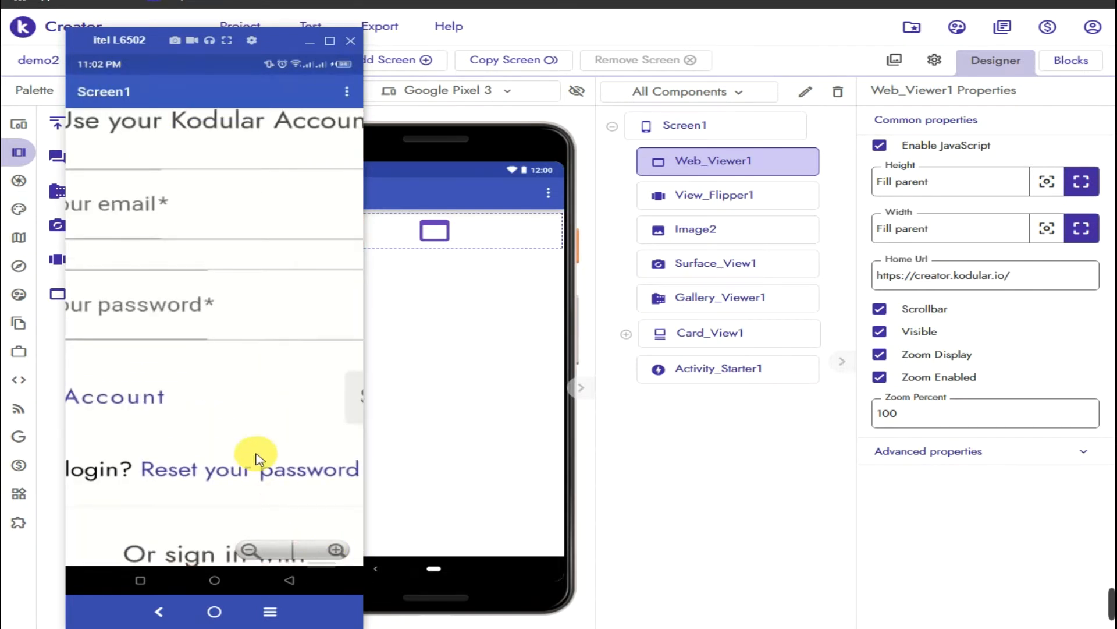
pyautogui.scroll(8, 257, 456)
pyautogui.scroll(4, 257, 457)
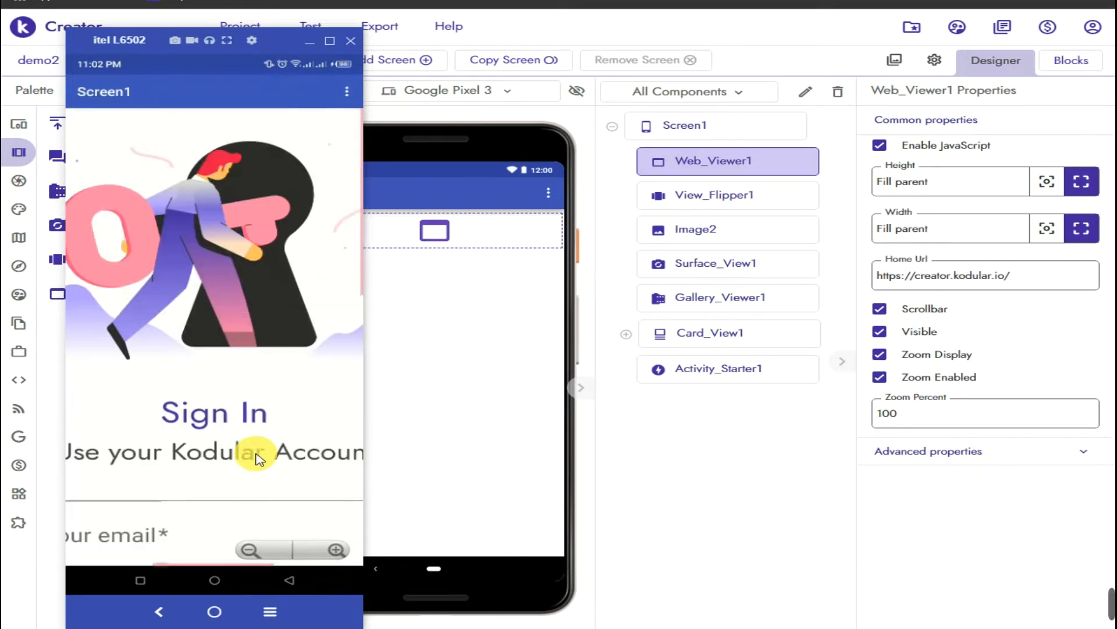
pyautogui.click(259, 550)
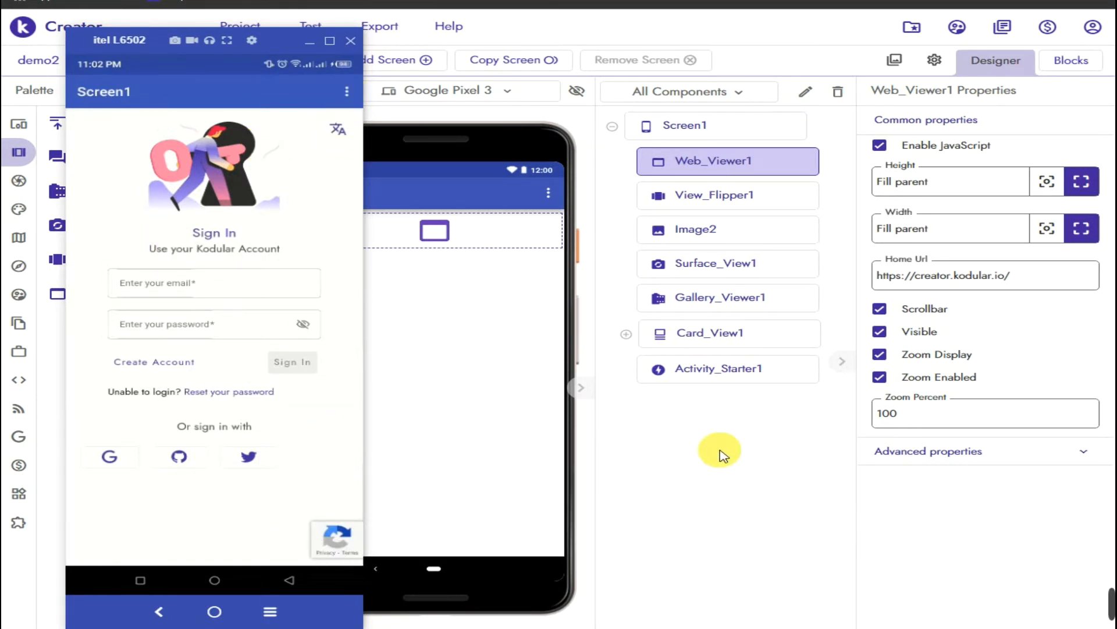
pyautogui.moveTo(323, 268); pyautogui.dragTo(323, 446)
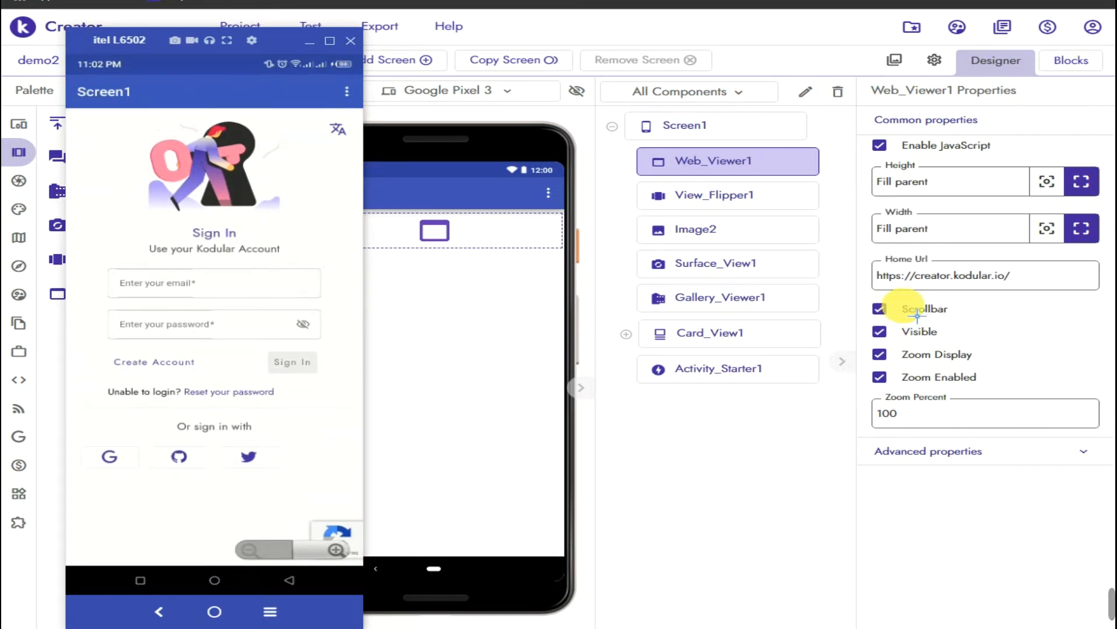
# - Turn off the Web Viewer's Scrollbar property
pyautogui.hotkey('ctrl', 'alt', 'd')
pyautogui.moveTo(865, 294); pyautogui.dragTo(973, 320)
pyautogui.press('Escape')
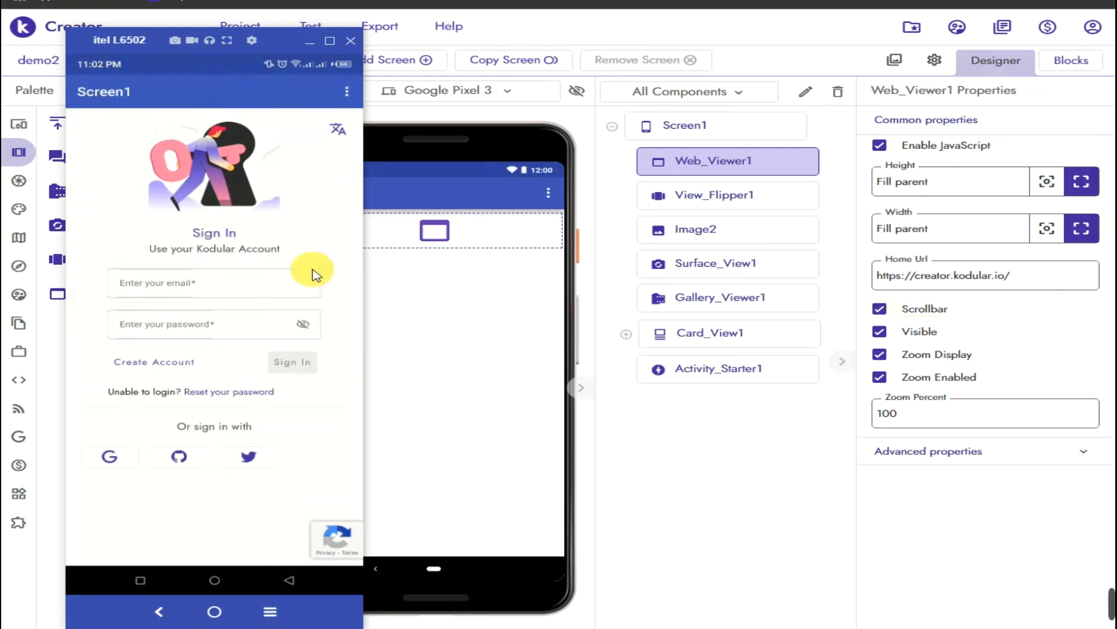
pyautogui.moveTo(312, 275); pyautogui.dragTo(322, 494)
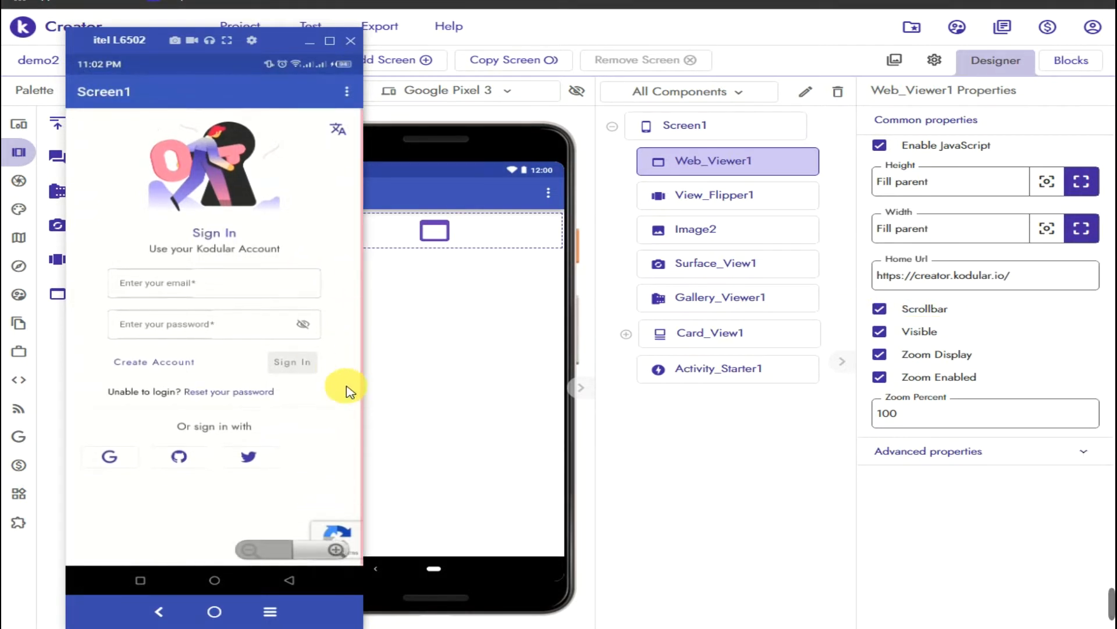
pyautogui.click(886, 309)
pyautogui.click(881, 308)
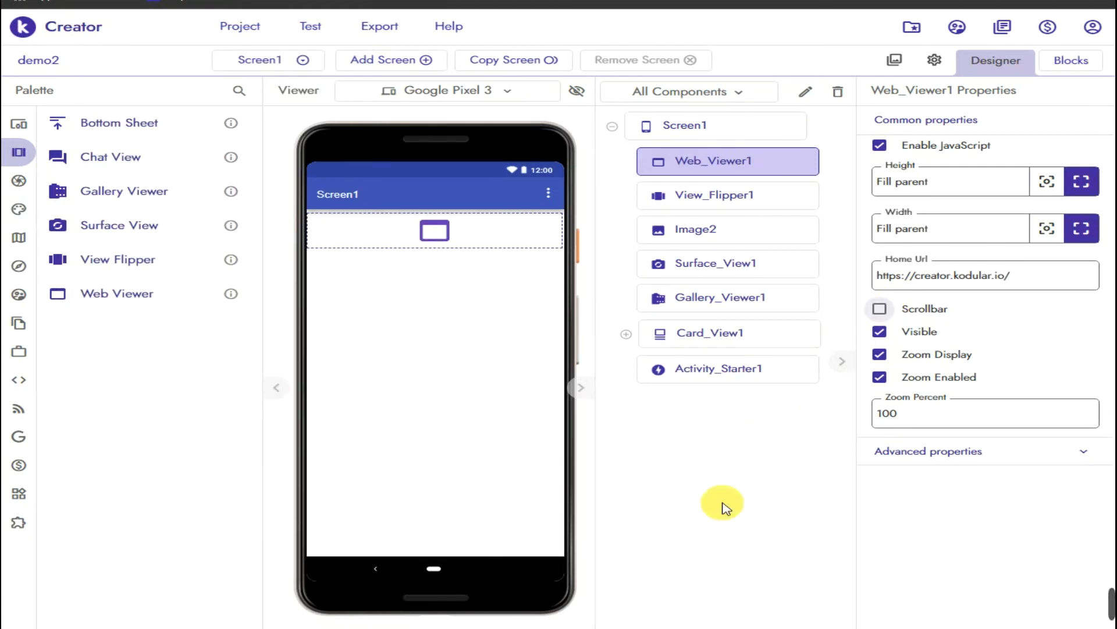
# - Test scrolling, zooming in and zooming out on the web page in the mirrored phone window with the scrollbar disabled
pyautogui.hotkey('alt', 'Tab')
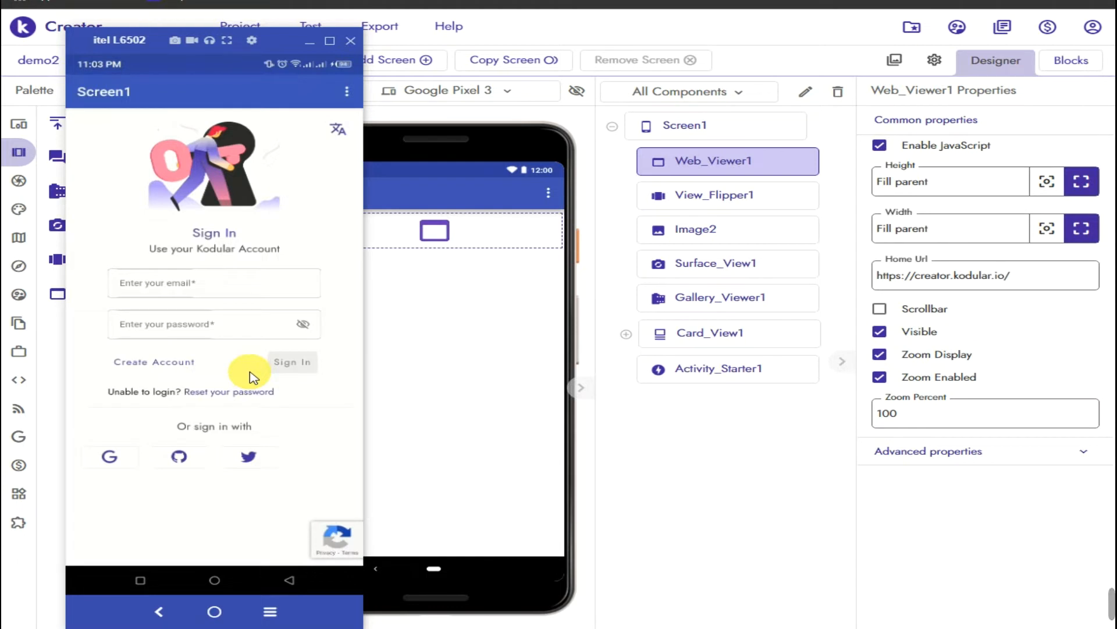
pyautogui.click(291, 415)
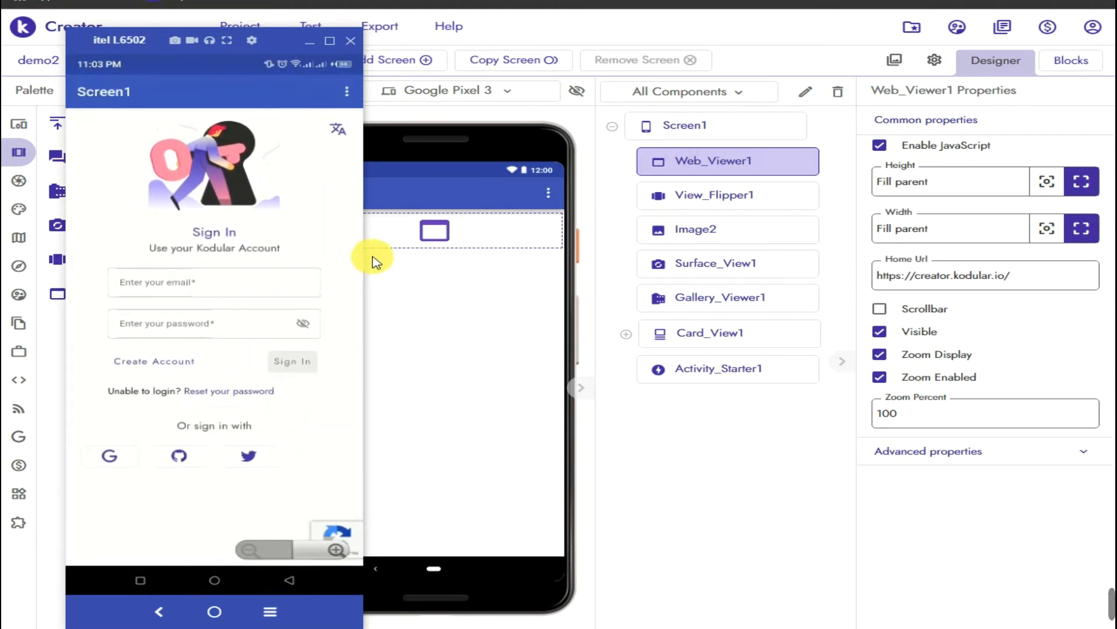
pyautogui.hotkey('ctrl', 'alt', 'd')
pyautogui.moveTo(324, 128); pyautogui.dragTo(443, 486)
pyautogui.hotkey('ctrl', 'alt', 'd')
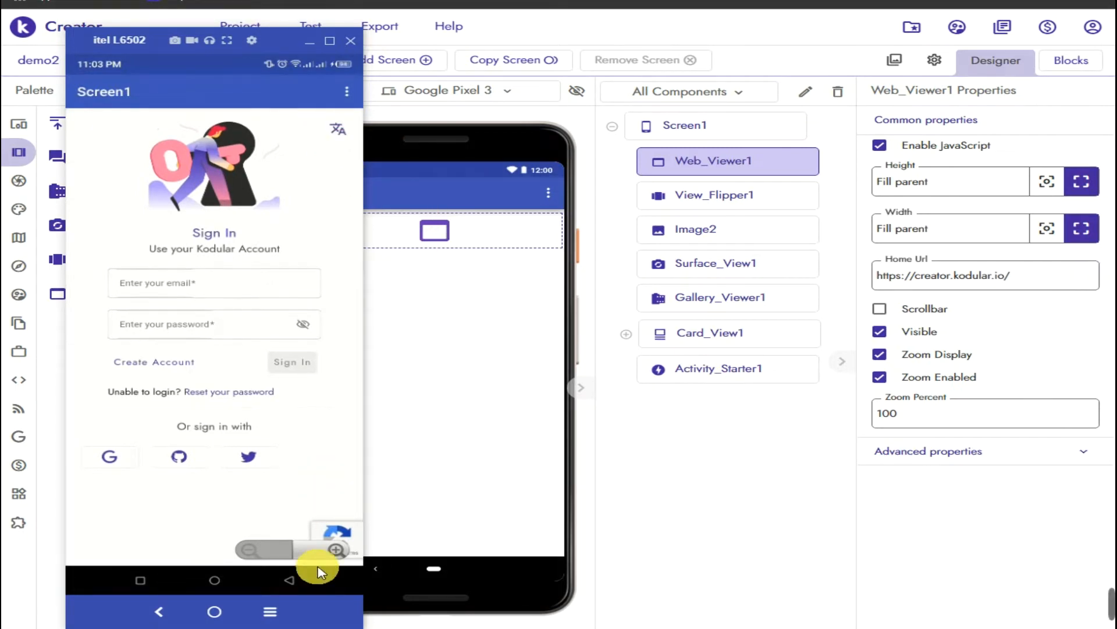
pyautogui.click(325, 554)
pyautogui.scroll(3, 336, 462)
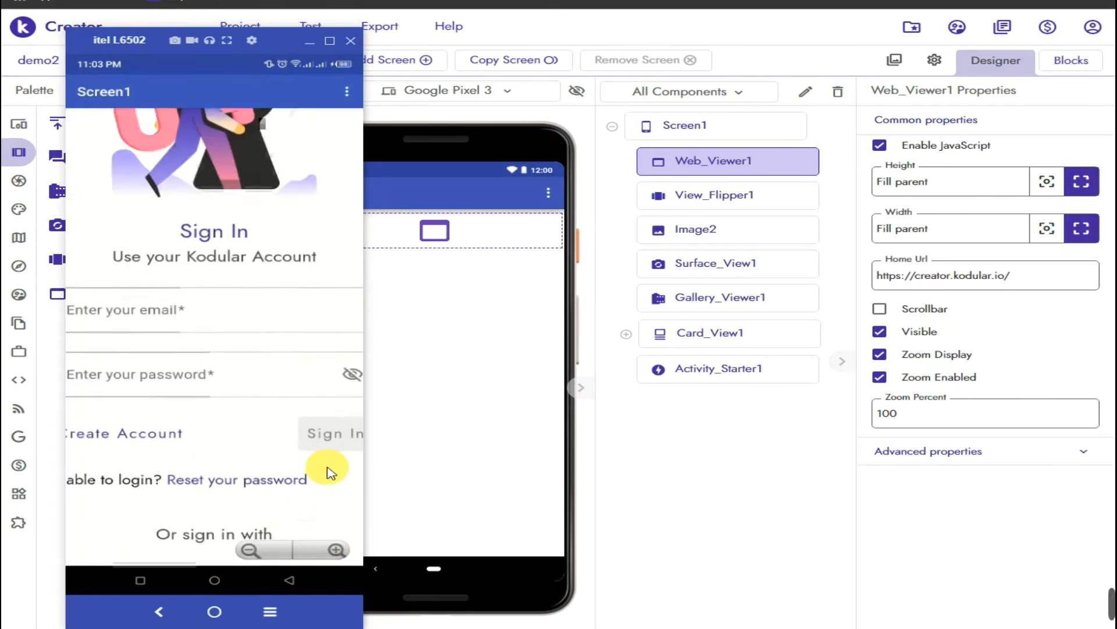
pyautogui.scroll(-2, 319, 487)
pyautogui.click(250, 549)
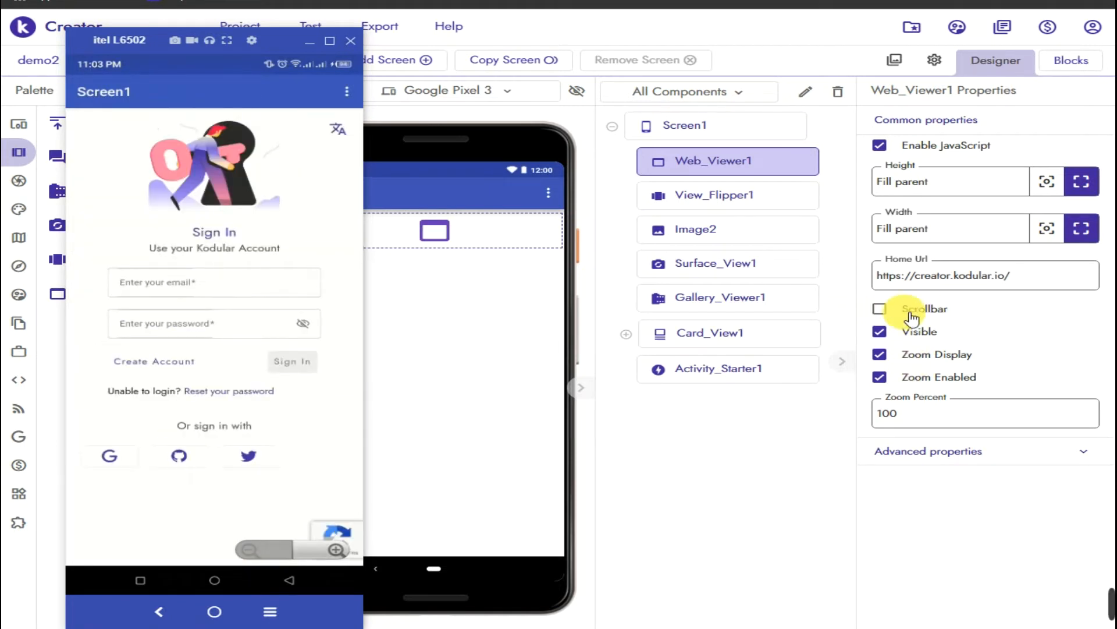
# - Turn off the Web Viewer's Zoom Display and Zoom Enabled properties, leaving Visible on
pyautogui.click(881, 333)
pyautogui.hotkey('ctrl', 'alt', 'd')
pyautogui.moveTo(856, 313); pyautogui.dragTo(970, 346)
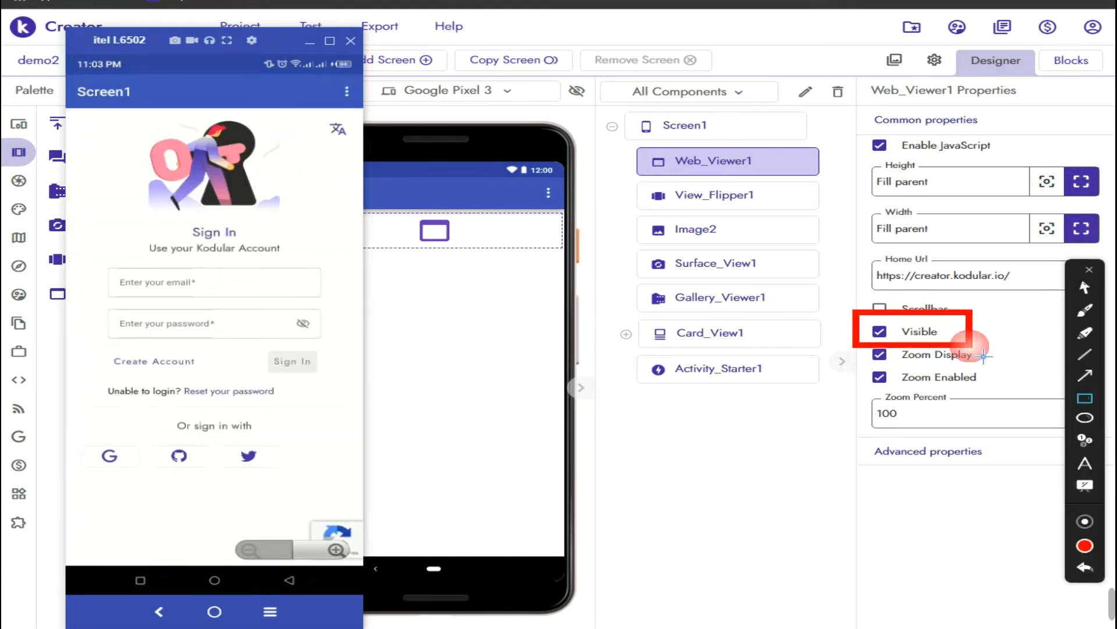
pyautogui.hotkey('ctrl', 'alt', 'd')
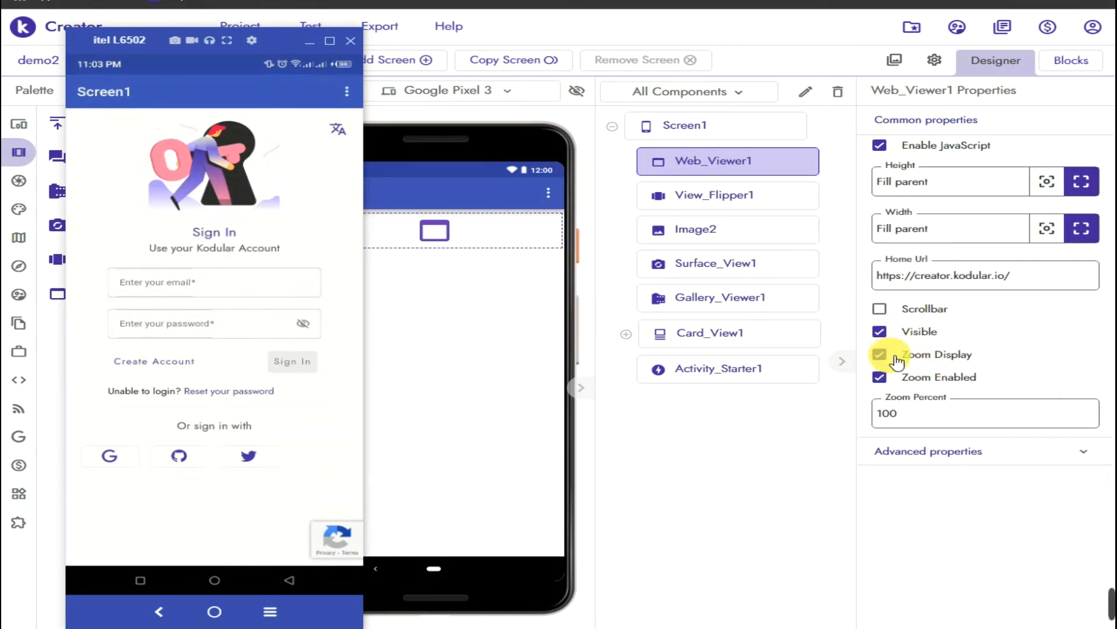
pyautogui.click(891, 355)
pyautogui.click(880, 354)
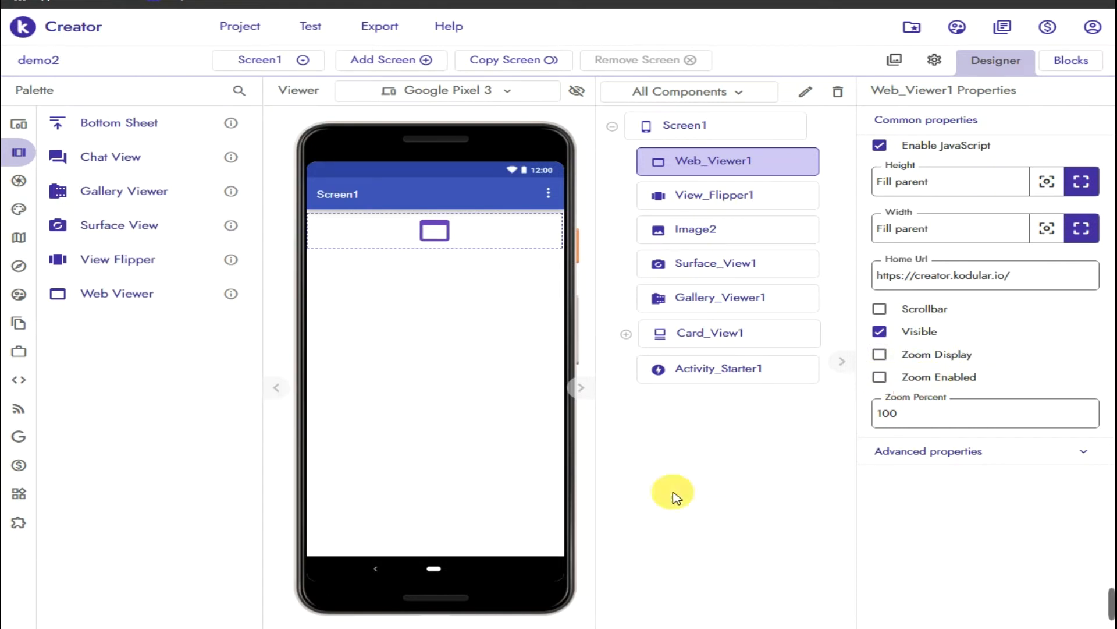
# - Check the web page in the mirrored phone window for zoom controls
pyautogui.click(437, 627)
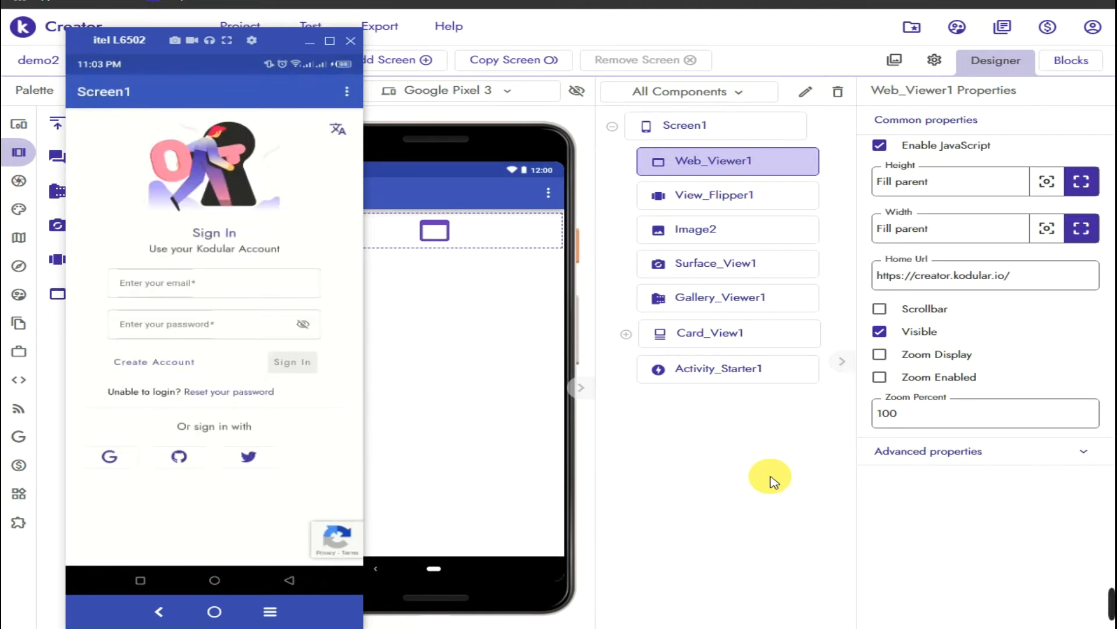
pyautogui.click(226, 491)
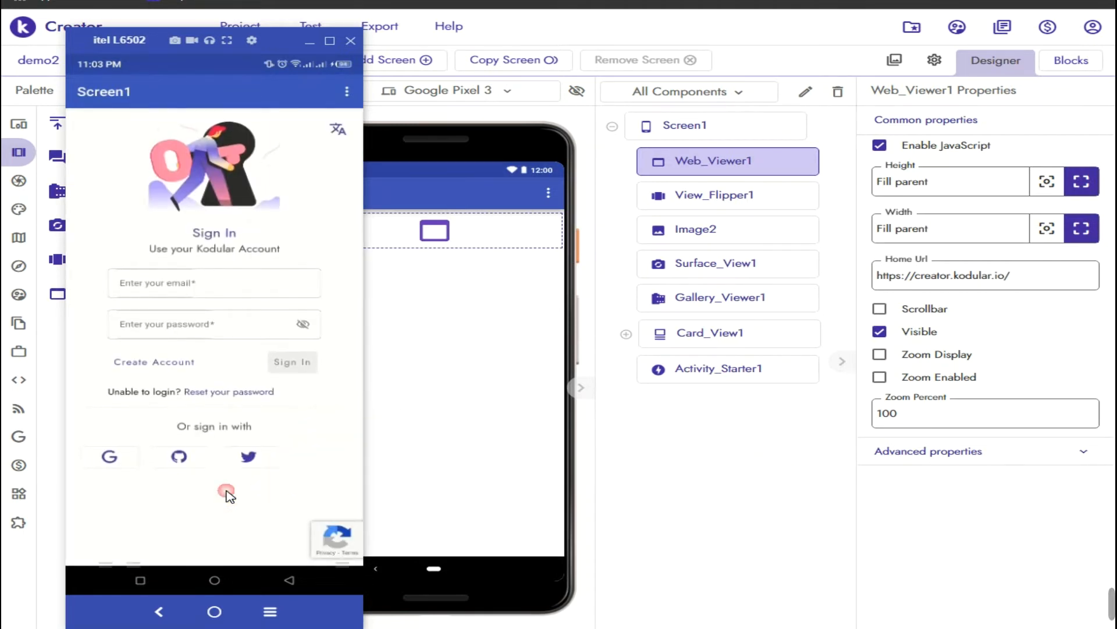
pyautogui.moveTo(263, 499); pyautogui.dragTo(420, 582)
pyautogui.press('Escape')
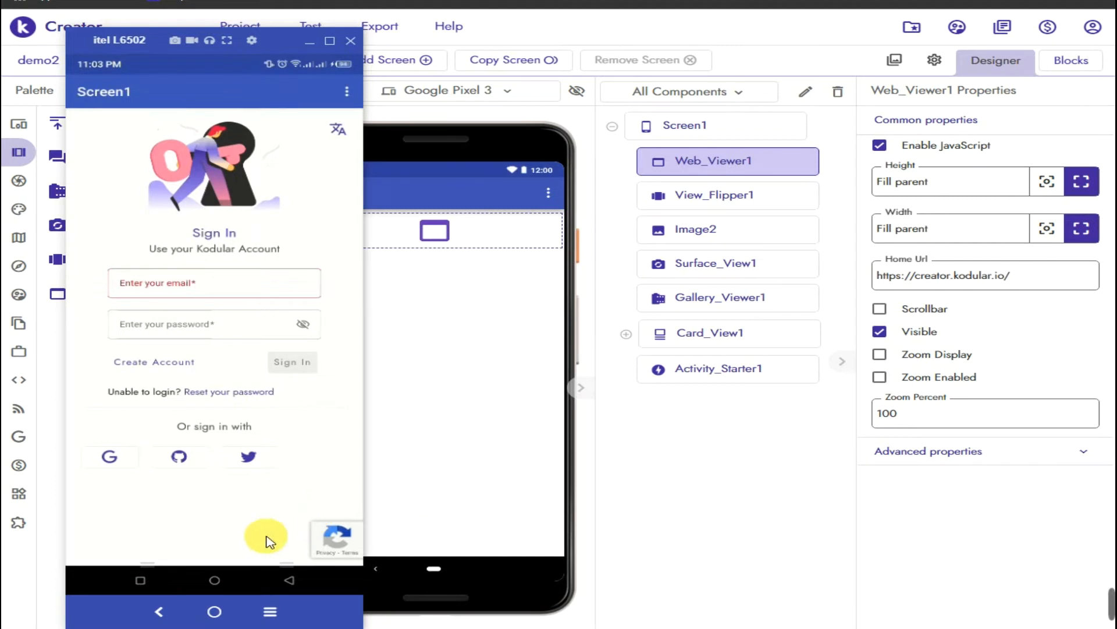
# - Turn the Web Viewer's Zoom Display and Zoom Enabled properties back on
pyautogui.moveTo(856, 339); pyautogui.dragTo(1006, 404)
pyautogui.press('Escape')
pyautogui.click(888, 360)
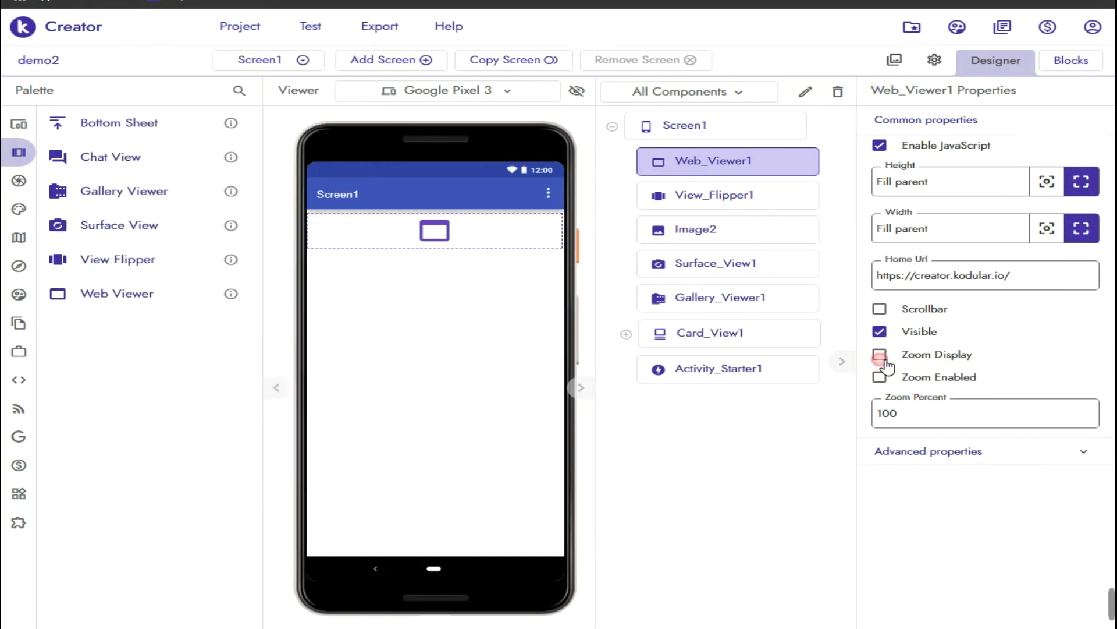
pyautogui.click(880, 378)
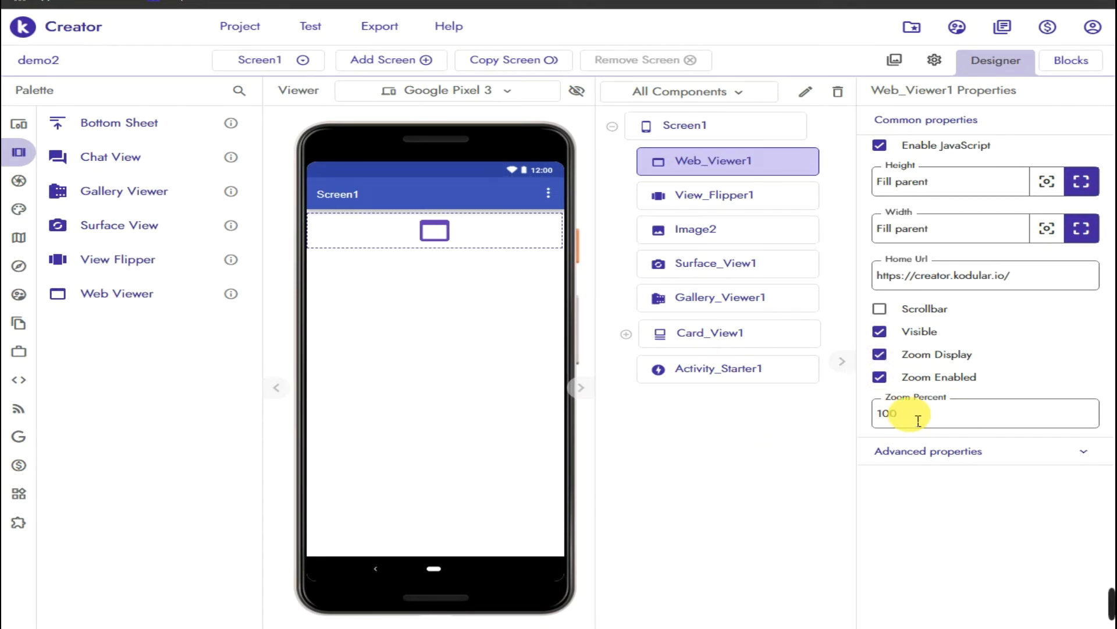
# - Expand the Web Viewer's advanced properties and turn on Desktop Mode
pyautogui.click(924, 457)
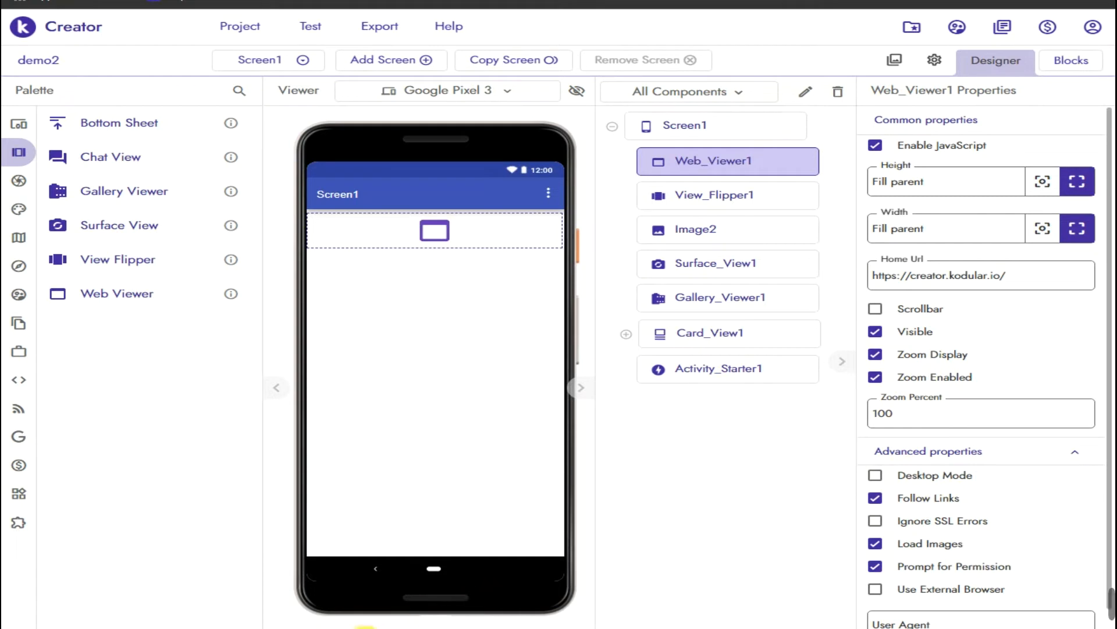
pyautogui.click(366, 628)
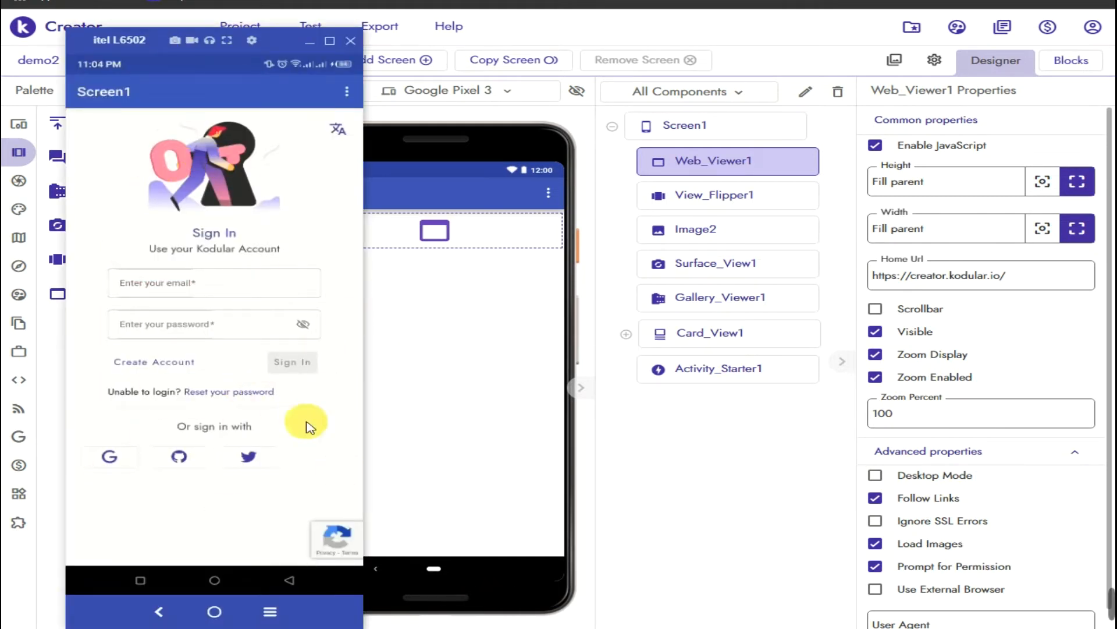
pyautogui.click(882, 477)
pyautogui.click(876, 476)
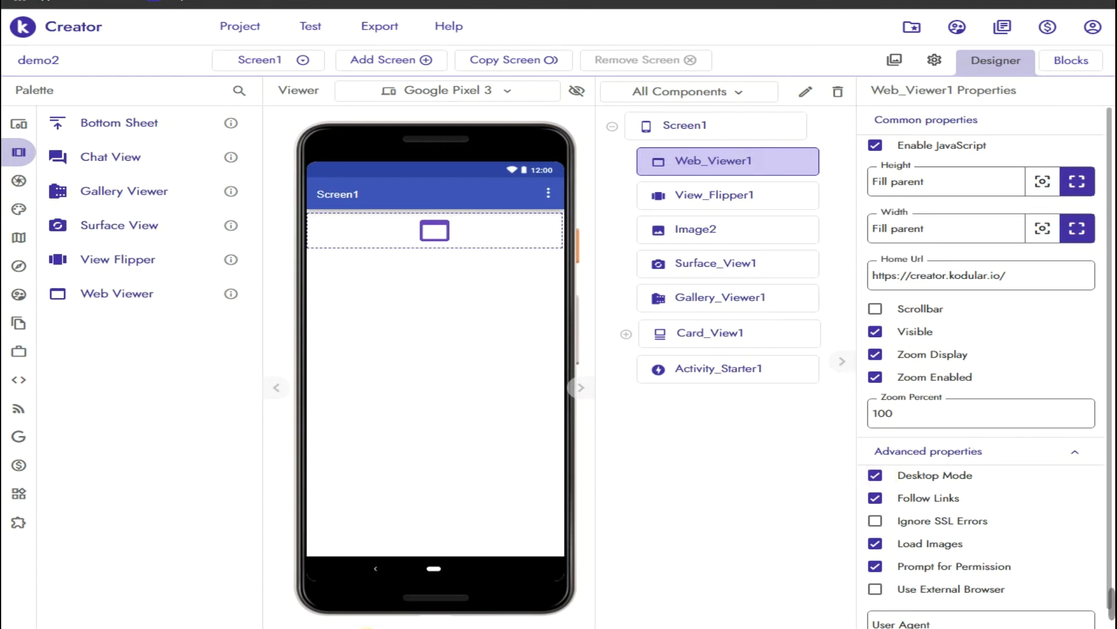
# - Examine the desktop layout of the sign-in page in the mirrored phone window, including its language selector and card margins
pyautogui.click(326, 627)
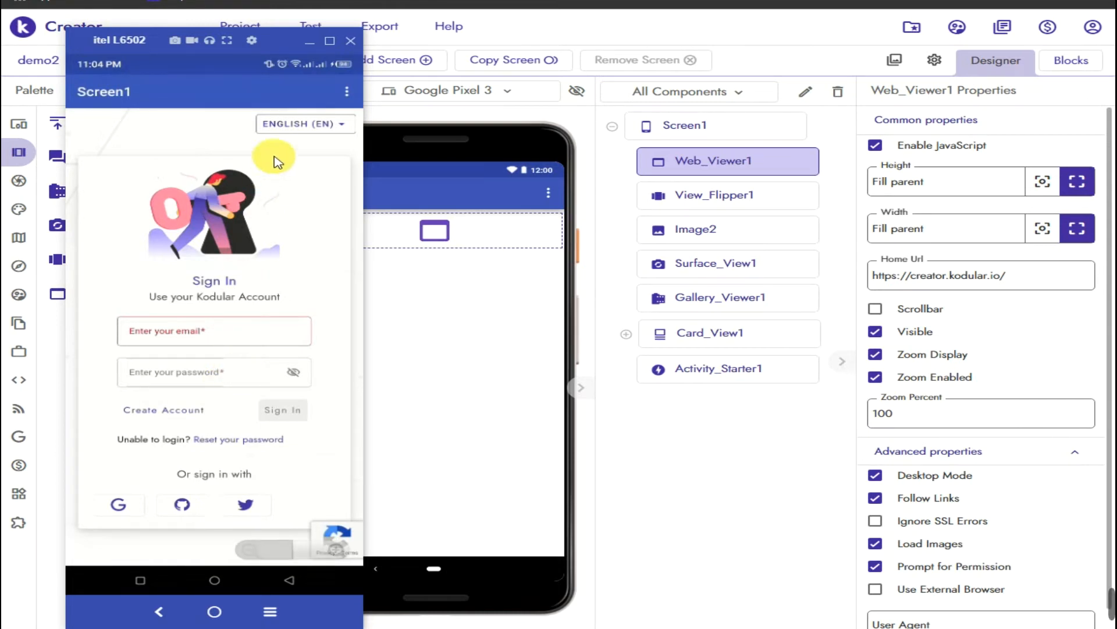
pyautogui.hotkey('ctrl', 'alt', 'd')
pyautogui.moveTo(224, 105); pyautogui.dragTo(376, 147)
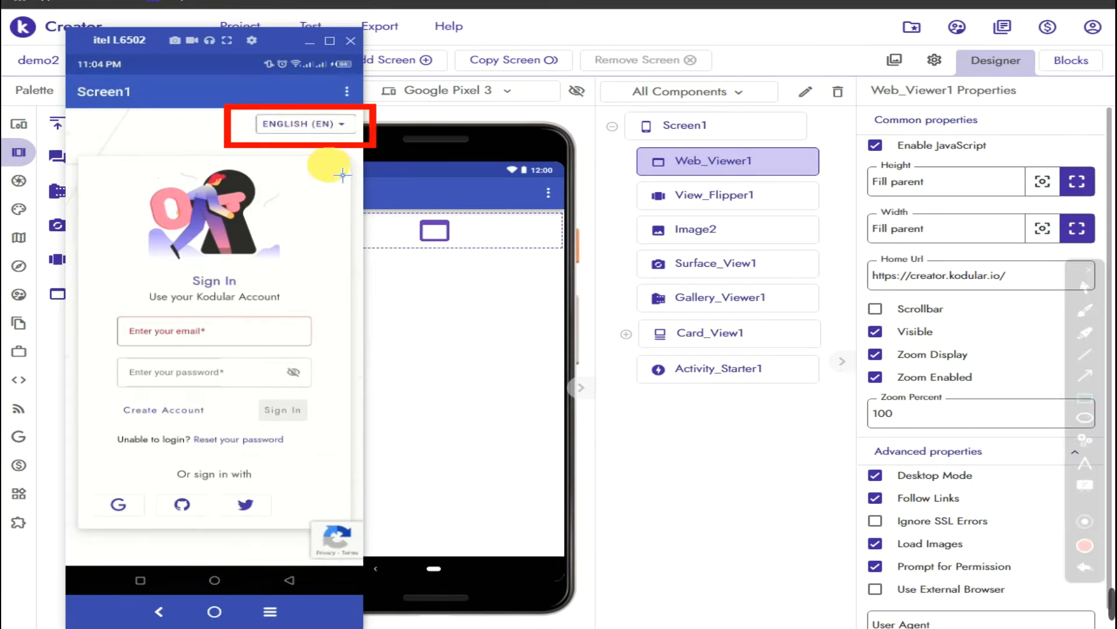
pyautogui.hotkey('ctrl', 'alt', 'd')
pyautogui.hotkey('ctrl', 'alt', 'd')
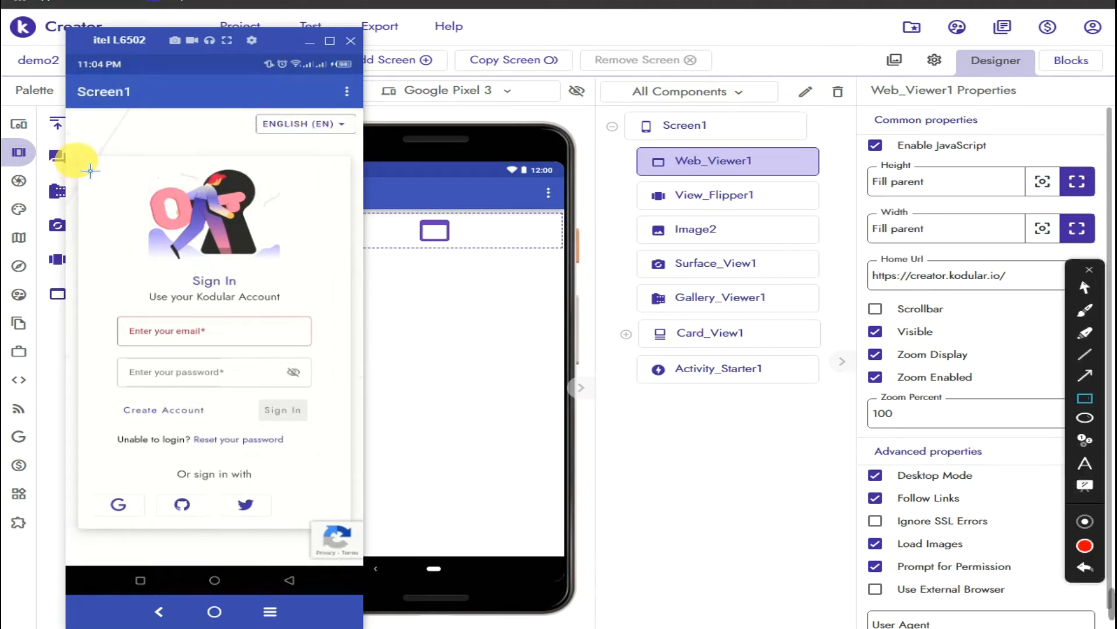
pyautogui.moveTo(90, 167)
pyautogui.mouseDown()
pyautogui.moveTo(354, 503)
pyautogui.moveTo(365, 540)
pyautogui.mouseUp()
pyautogui.hotkey('ctrl', 'alt', 'd')
pyautogui.hotkey('ctrl', 'alt', 'd')
pyautogui.moveTo(88, 125); pyautogui.dragTo(203, 154)
pyautogui.moveTo(94, 539)
pyautogui.mouseDown()
pyautogui.moveTo(225, 593)
pyautogui.moveTo(224, 582)
pyautogui.mouseUp()
pyautogui.hotkey('ctrl', 'alt', 'd')
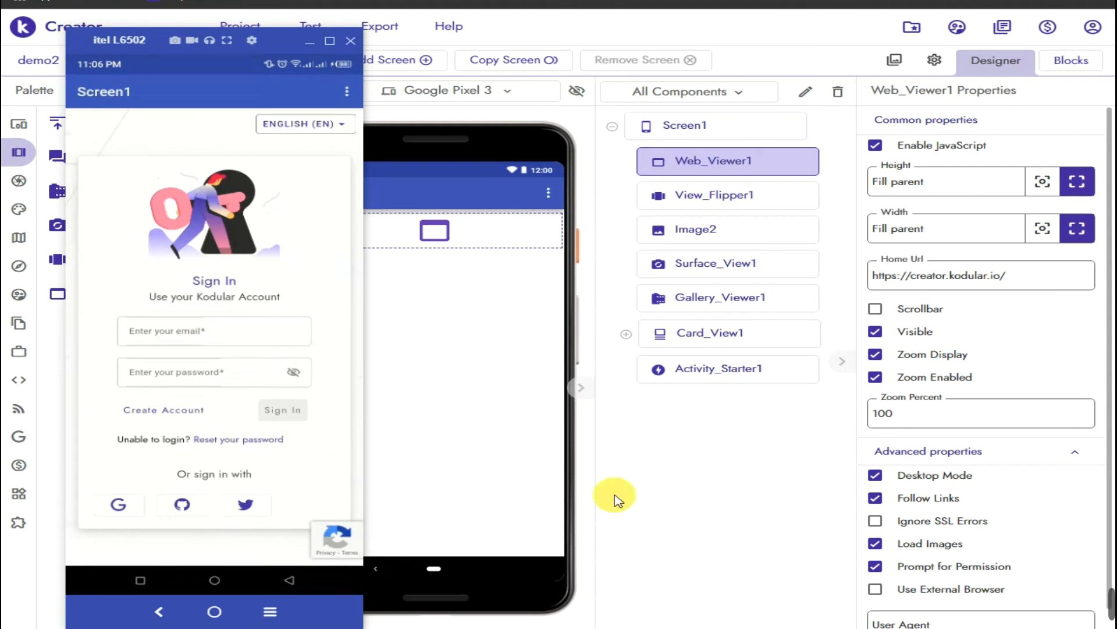
pyautogui.scroll(-1, 216, 422)
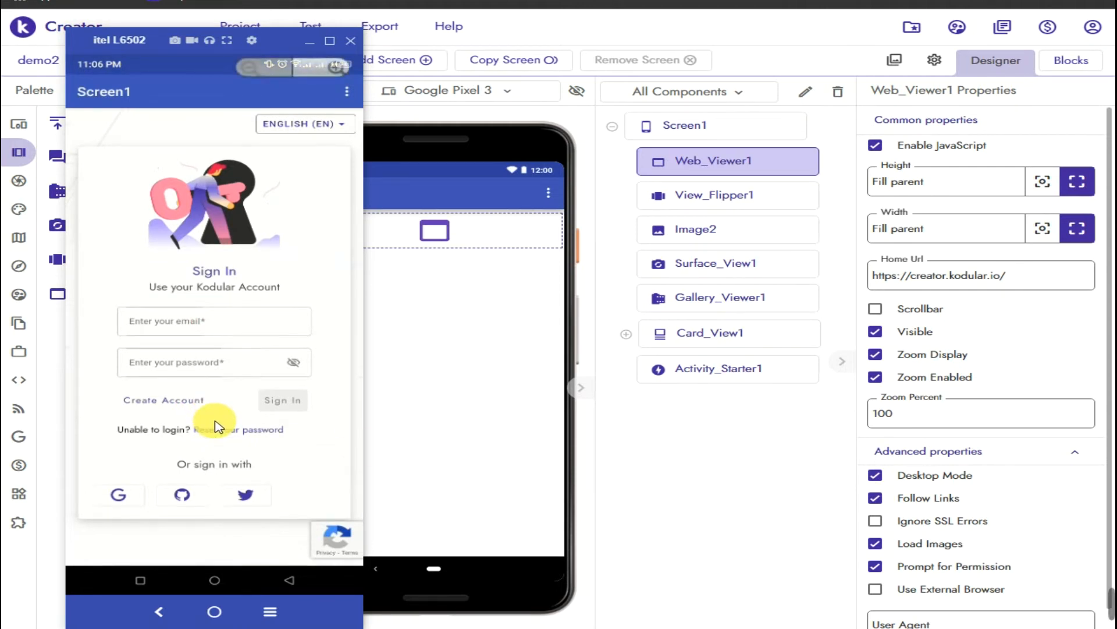
pyautogui.scroll(1, 215, 421)
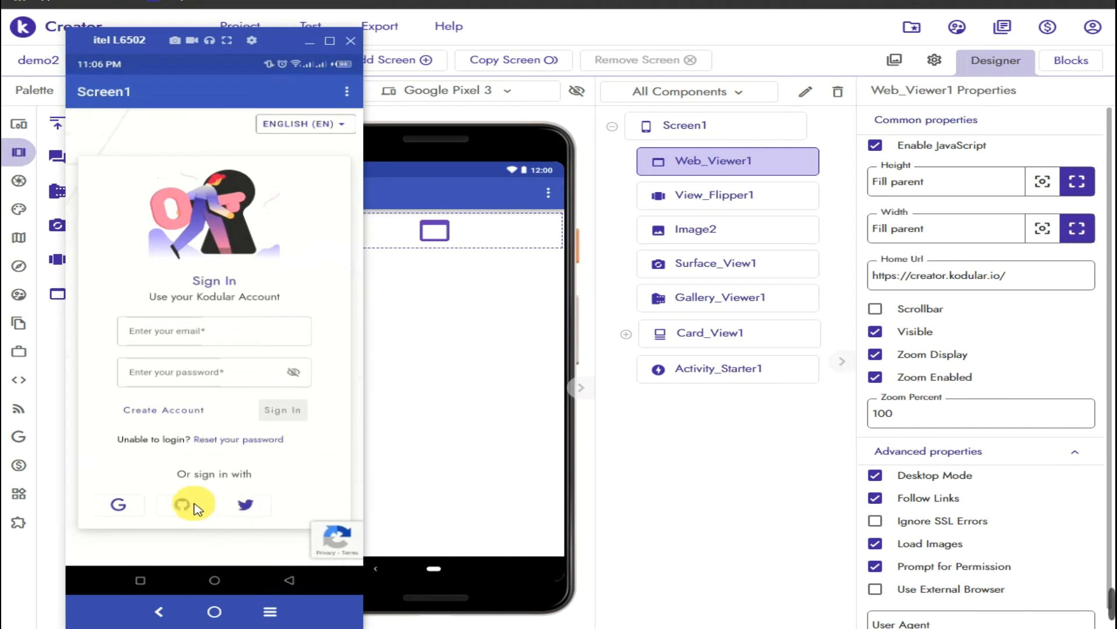
# - Try the Web Viewer on the phone with Follow Links turned off, and turn the property back on
pyautogui.click(677, 497)
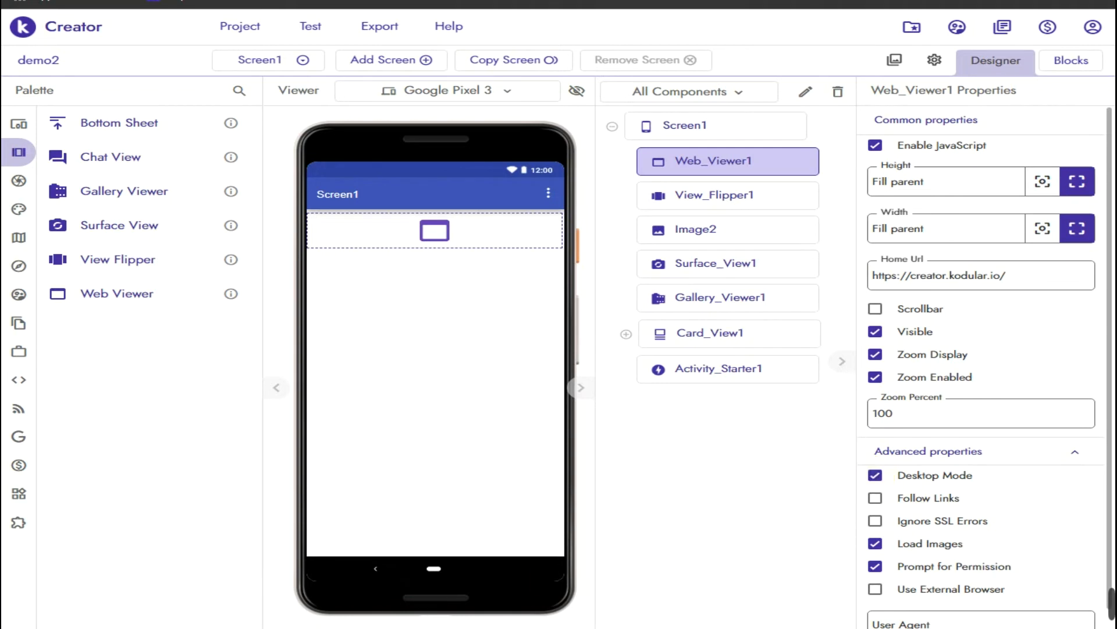
pyautogui.hotkey('alt', 'Tab')
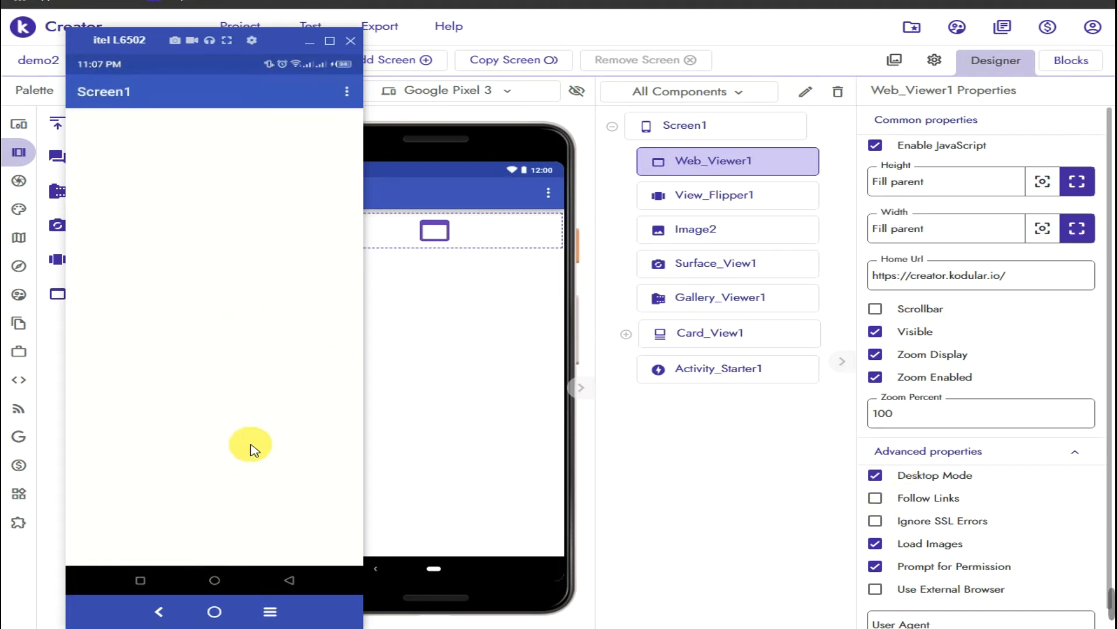
pyautogui.click(876, 498)
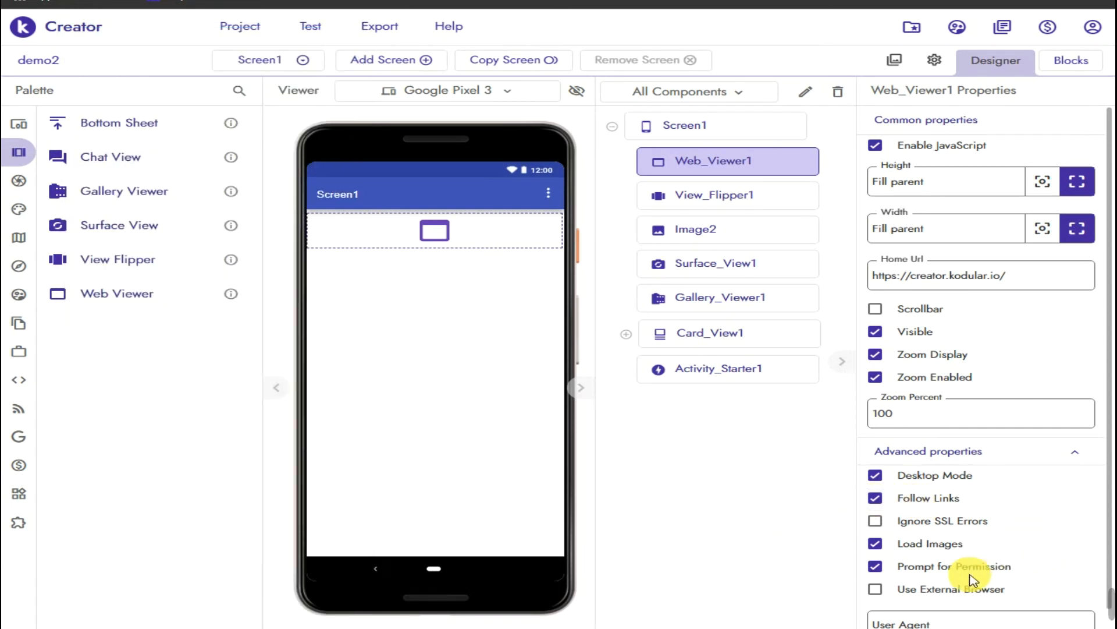
# - Review the remaining advanced properties of the Web Viewer, from Ignore SSL Errors to Uses Location
pyautogui.scroll(-1, 939, 579)
pyautogui.hotkey('ctrl', 'alt', 'd')
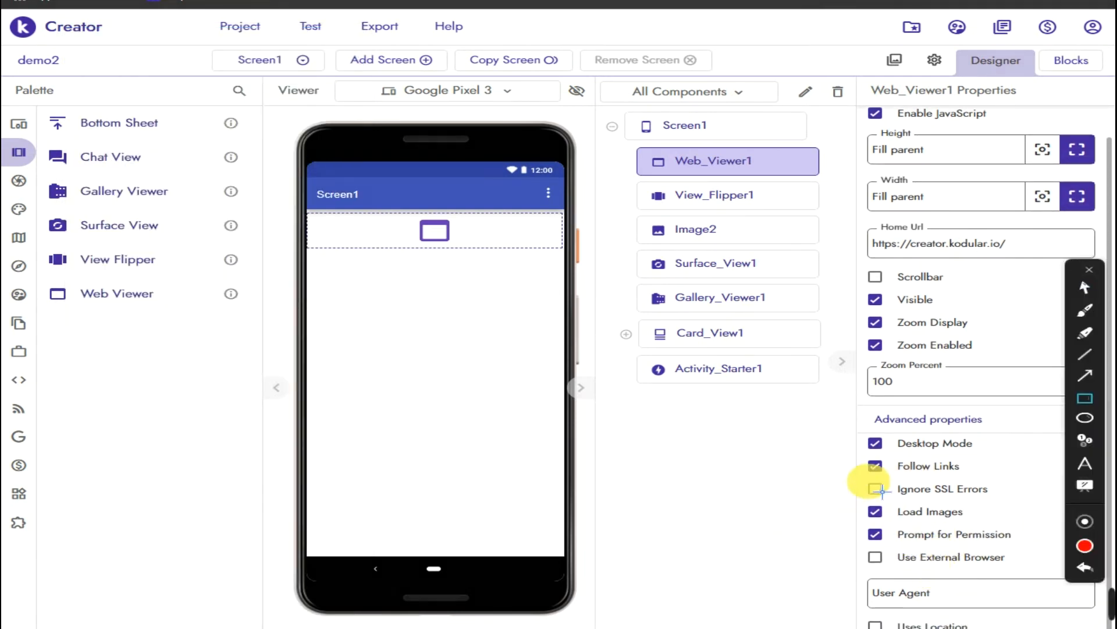
pyautogui.moveTo(855, 472); pyautogui.dragTo(1055, 627)
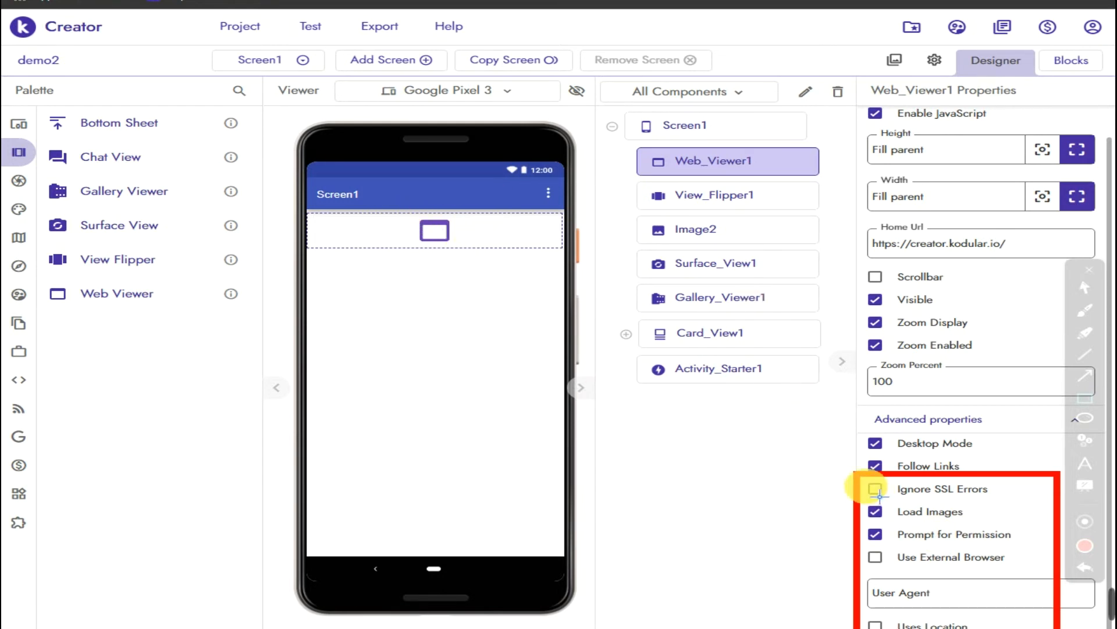
pyautogui.press('Escape')
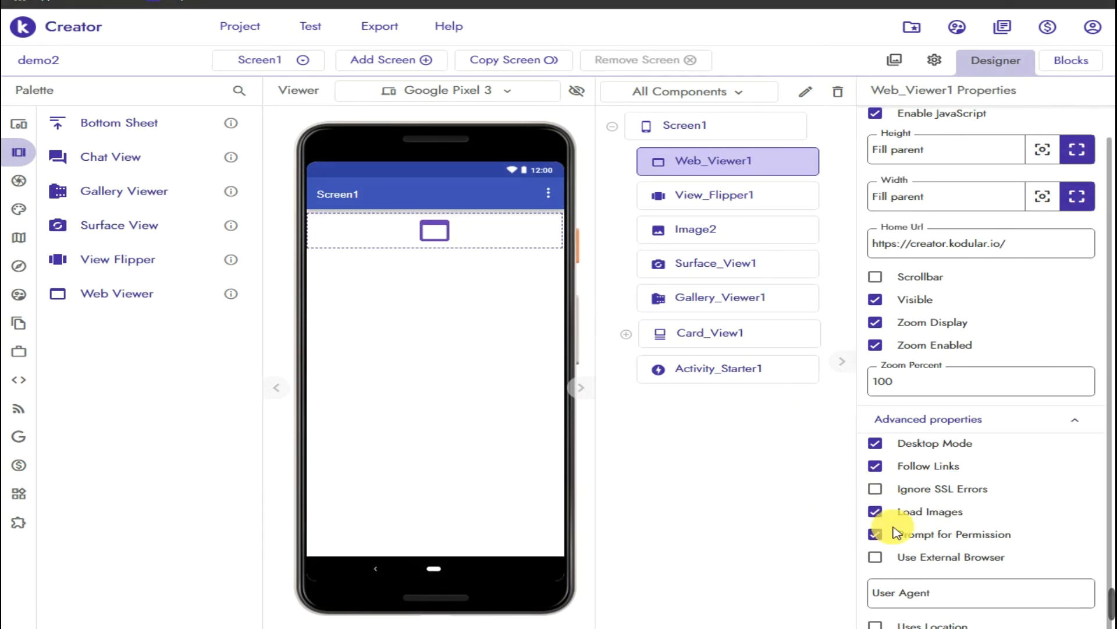
pyautogui.scroll(1, 891, 524)
# - Browse the component categories in the palette and bring up the mirrored phone window
pyautogui.moveTo(27, 199)
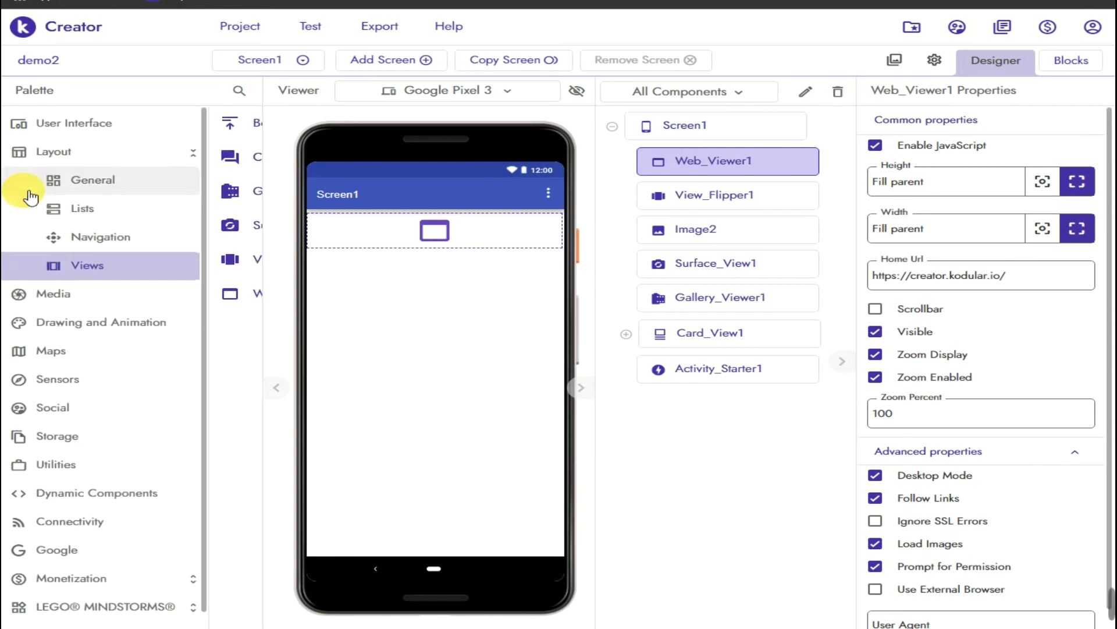
pyautogui.scroll(-1, 91, 436)
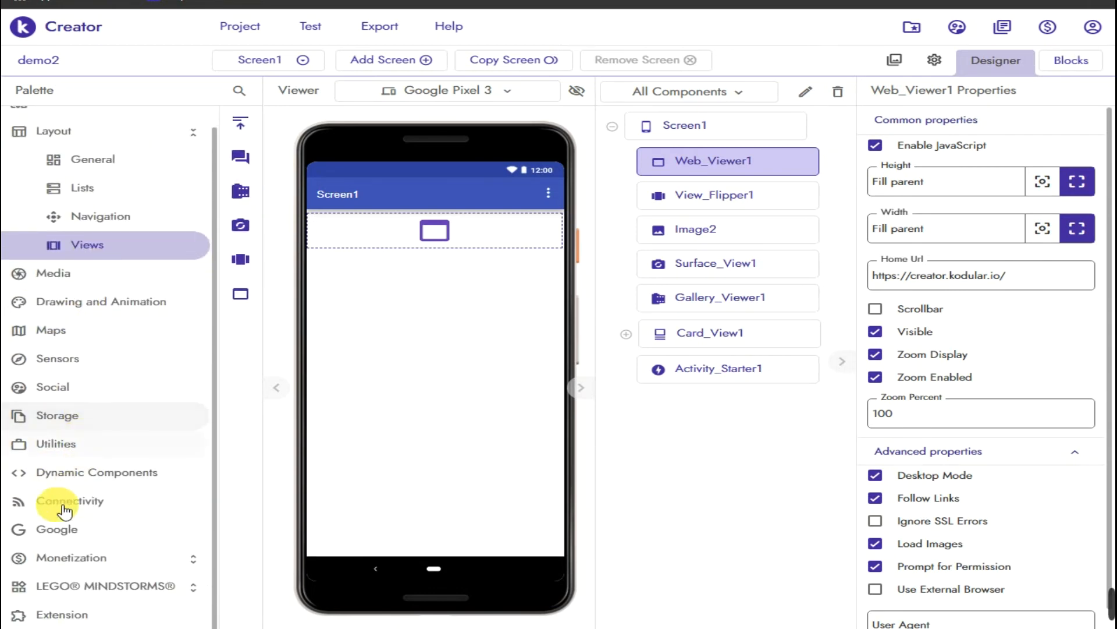
pyautogui.scroll(1, 64, 510)
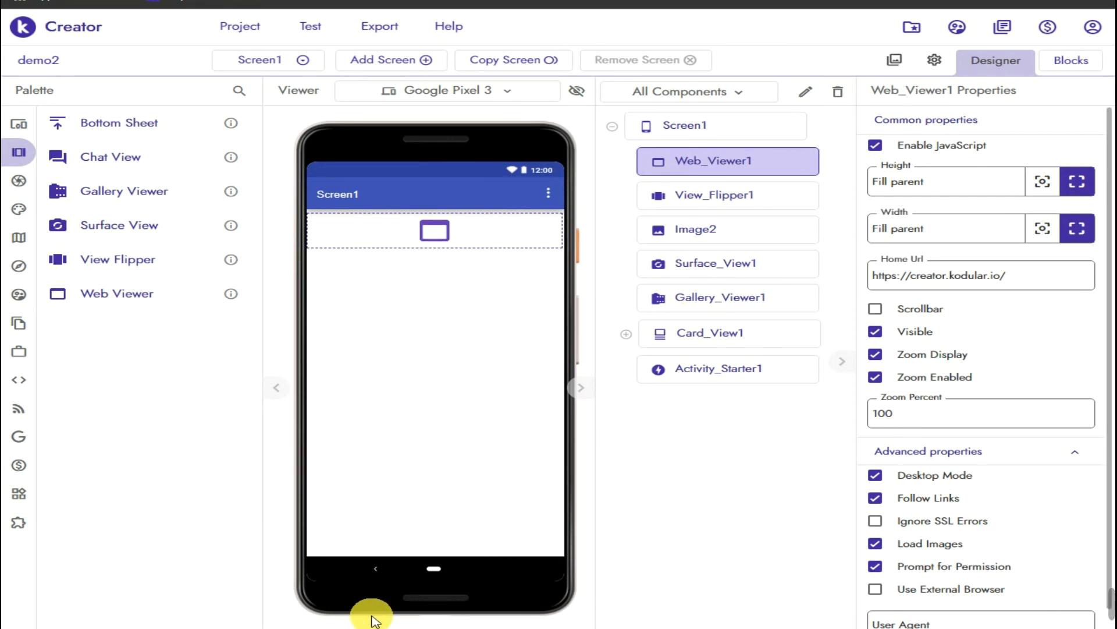
pyautogui.click(350, 626)
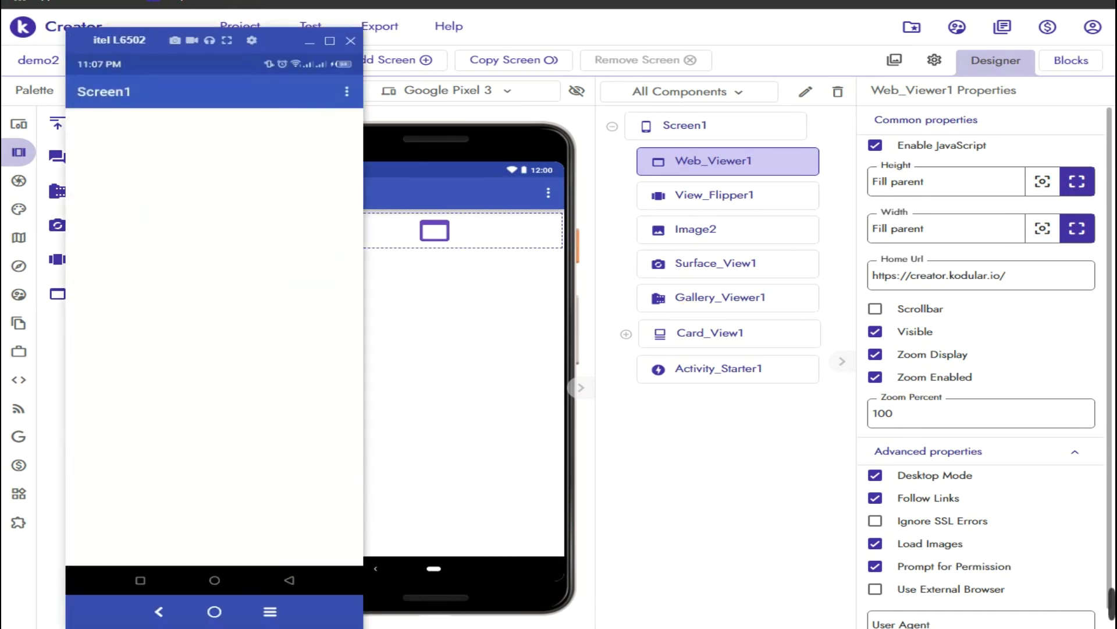
# - Check the sign-in page loaded in the mirrored phone window with Follow Links turned on
pyautogui.hotkey('ctrl', 'alt', 'd')
pyautogui.moveTo(831, 491); pyautogui.dragTo(995, 511)
pyautogui.press('Escape')
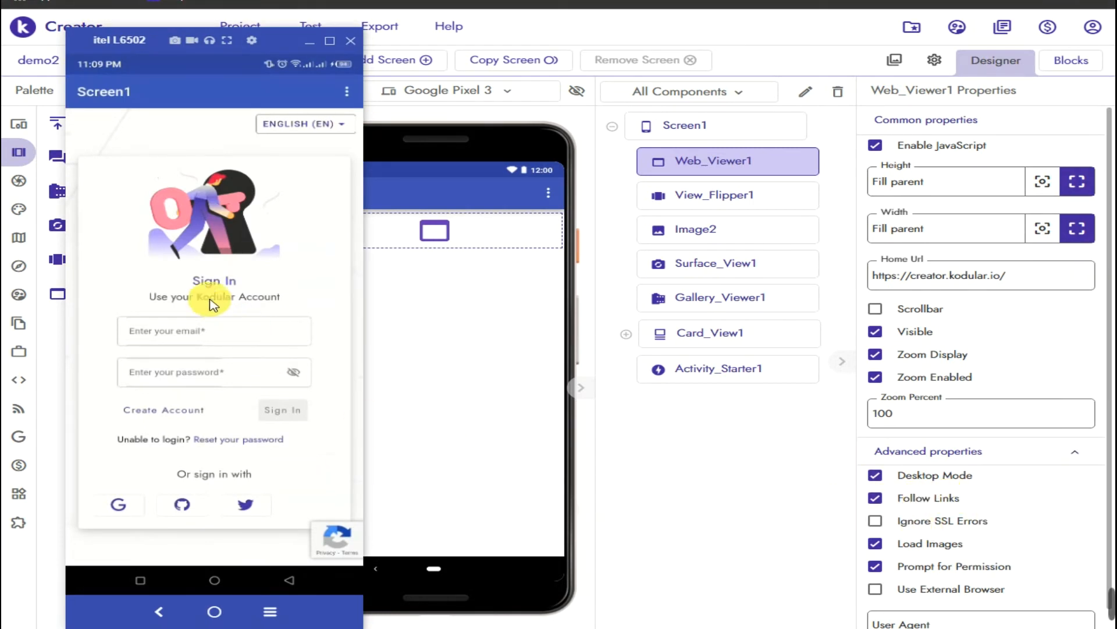
pyautogui.hotkey('ctrl', 'alt', 'd')
pyautogui.moveTo(82, 155); pyautogui.dragTo(304, 456)
pyautogui.press('Escape')
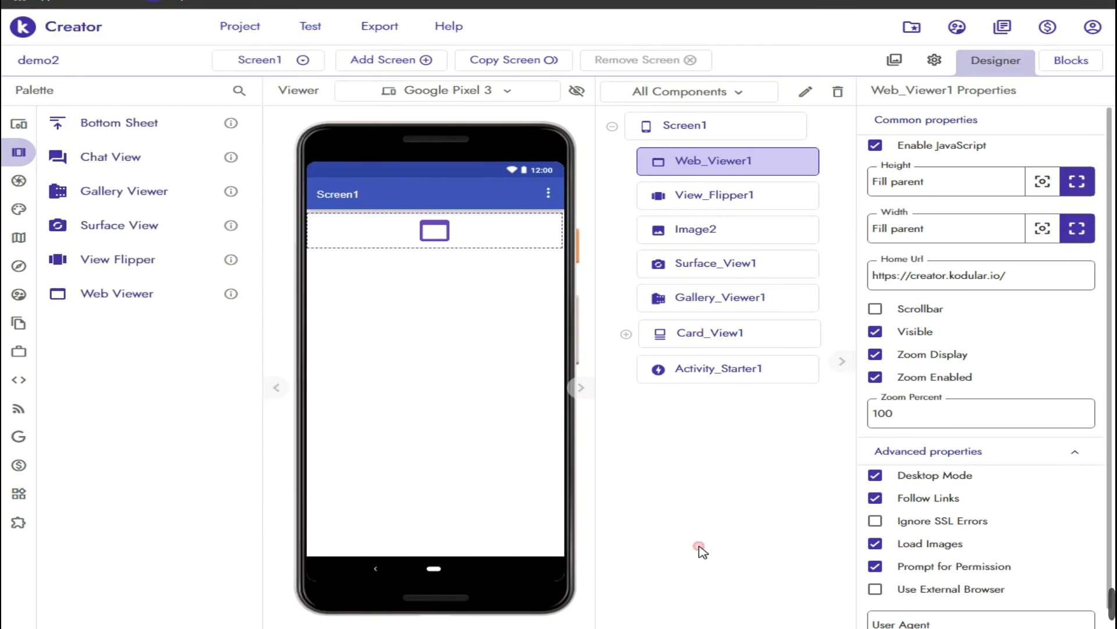
pyautogui.scroll(-1, 920, 594)
pyautogui.scroll(1, 926, 407)
pyautogui.click(87, 0)
pyautogui.moveTo(1017, 282); pyautogui.dragTo(848, 279)
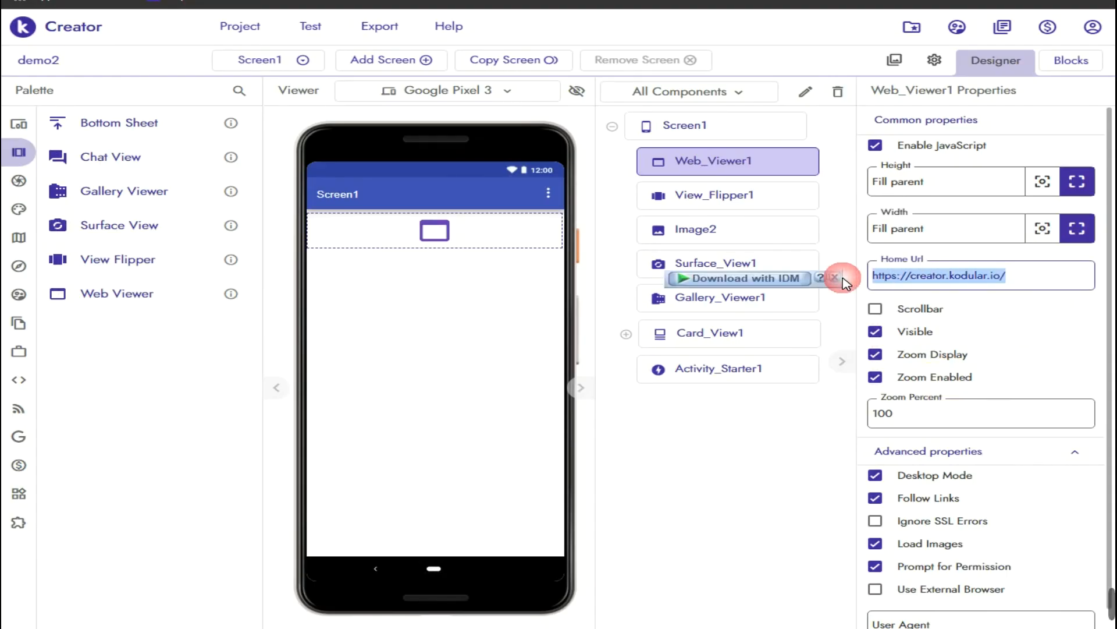
pyautogui.write('https://www.youtube.com/')
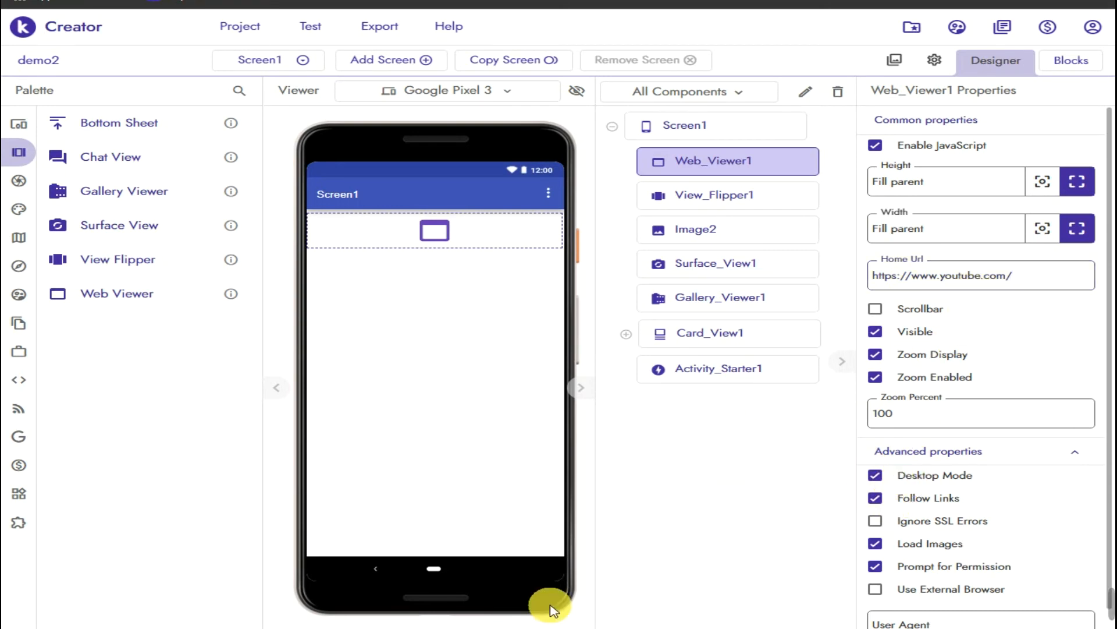
# - Bring up the mirrored phone window and look through the YouTube home page loaded from the Home Url in the Web Viewer
pyautogui.click(372, 627)
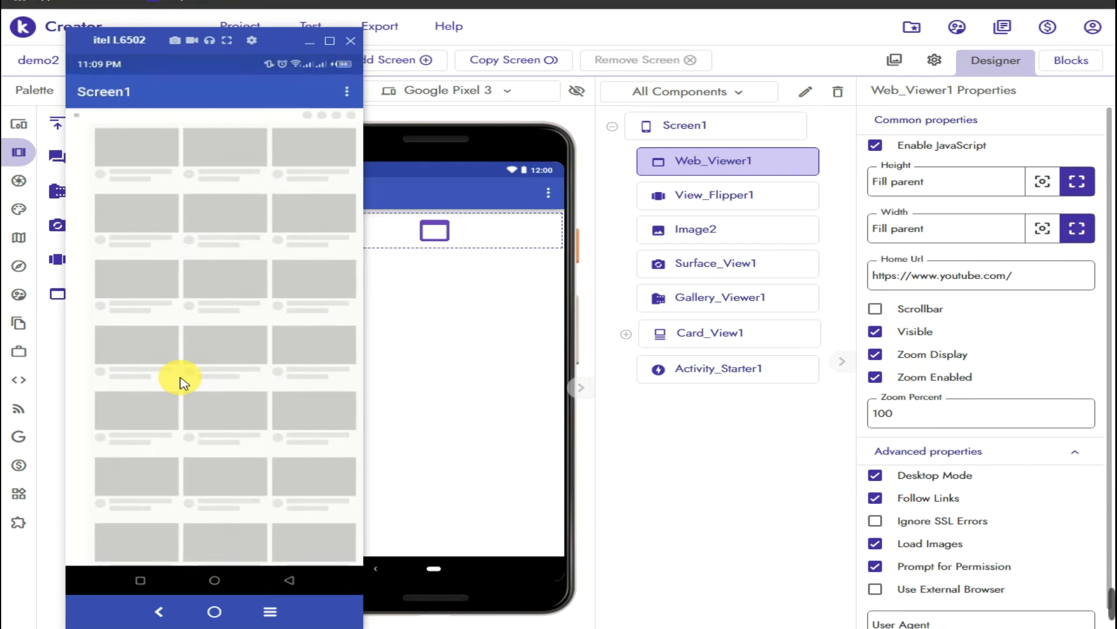
pyautogui.scroll(-3, 252, 318)
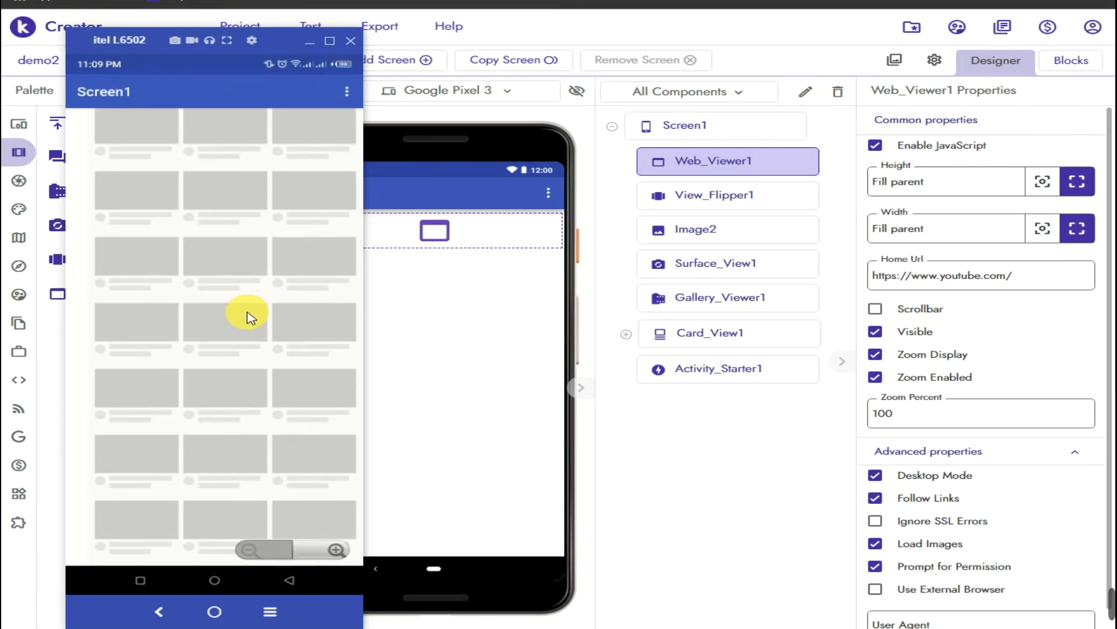
pyautogui.scroll(3, 250, 318)
pyautogui.scroll(-1, 251, 318)
pyautogui.scroll(1, 250, 317)
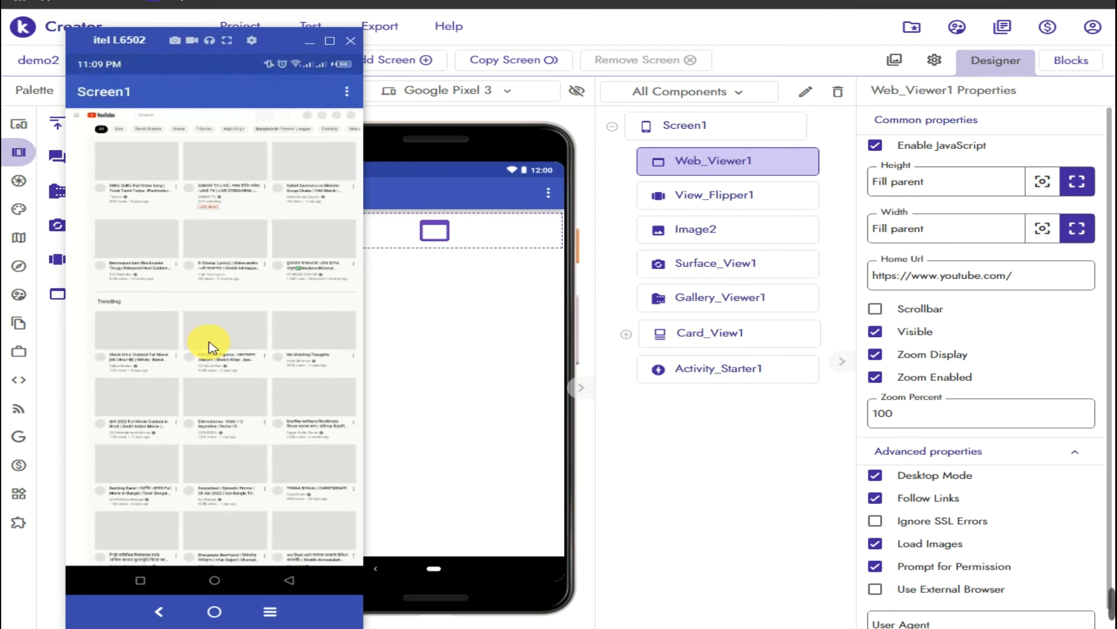
pyautogui.scroll(-1, 211, 348)
pyautogui.scroll(1, 209, 348)
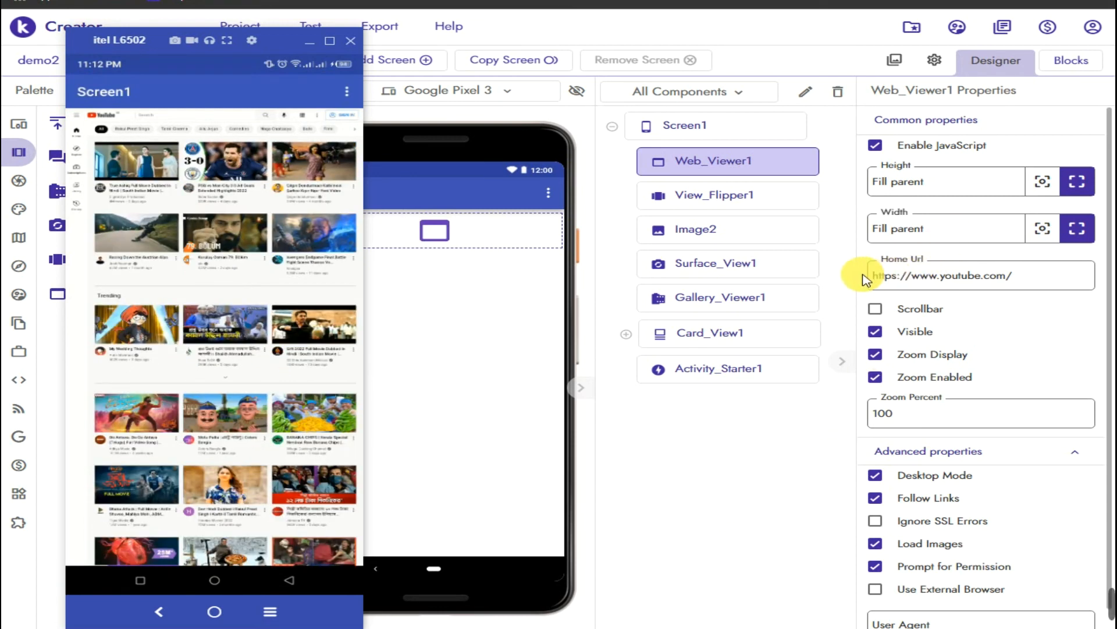
pyautogui.moveTo(850, 243)
pyautogui.mouseDown()
pyautogui.moveTo(925, 278)
pyautogui.moveTo(1112, 304)
pyautogui.mouseUp()
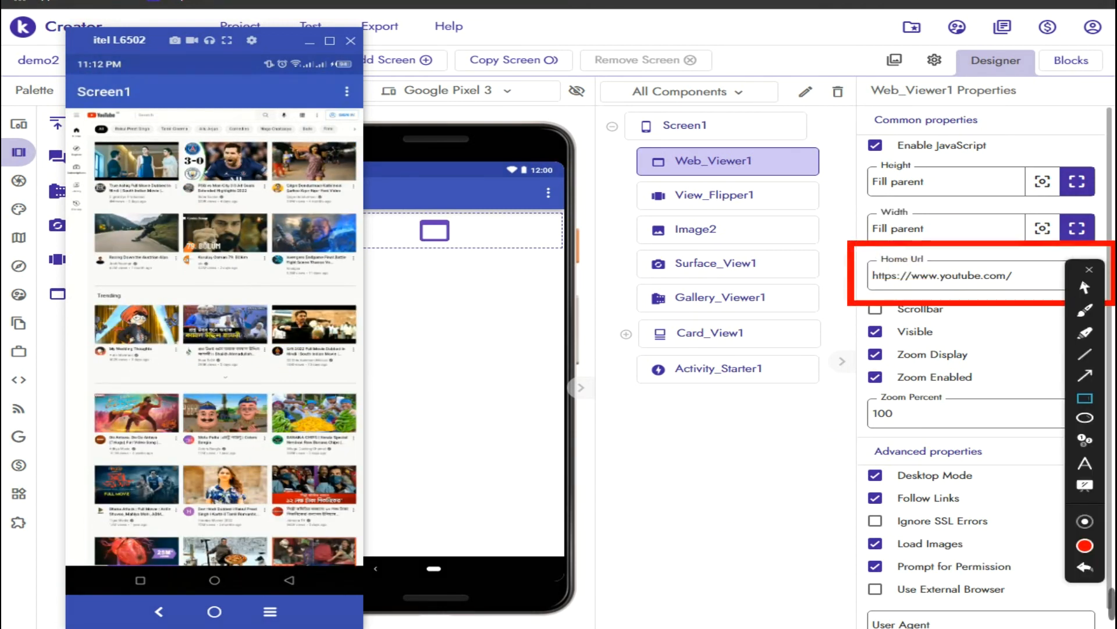
pyautogui.click(1086, 287)
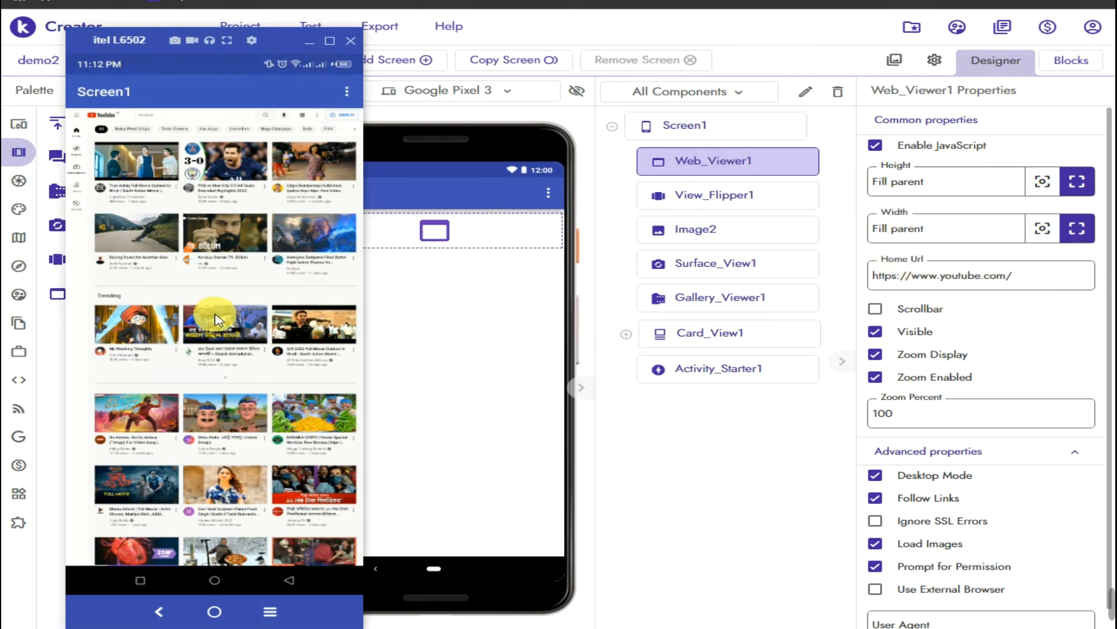
pyautogui.scroll(-5, 226, 313)
pyautogui.scroll(5, 225, 313)
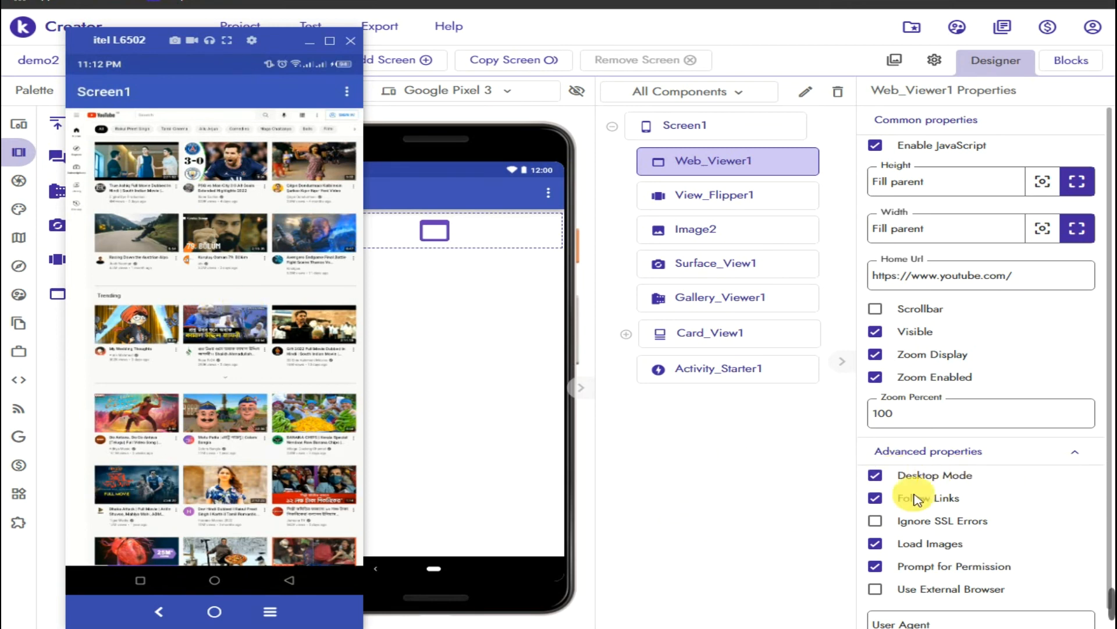
# - Switch to the Blocks editor and browse the available blocks of Web_Viewer1
pyautogui.click(762, 499)
pyautogui.scroll(-1, 891, 356)
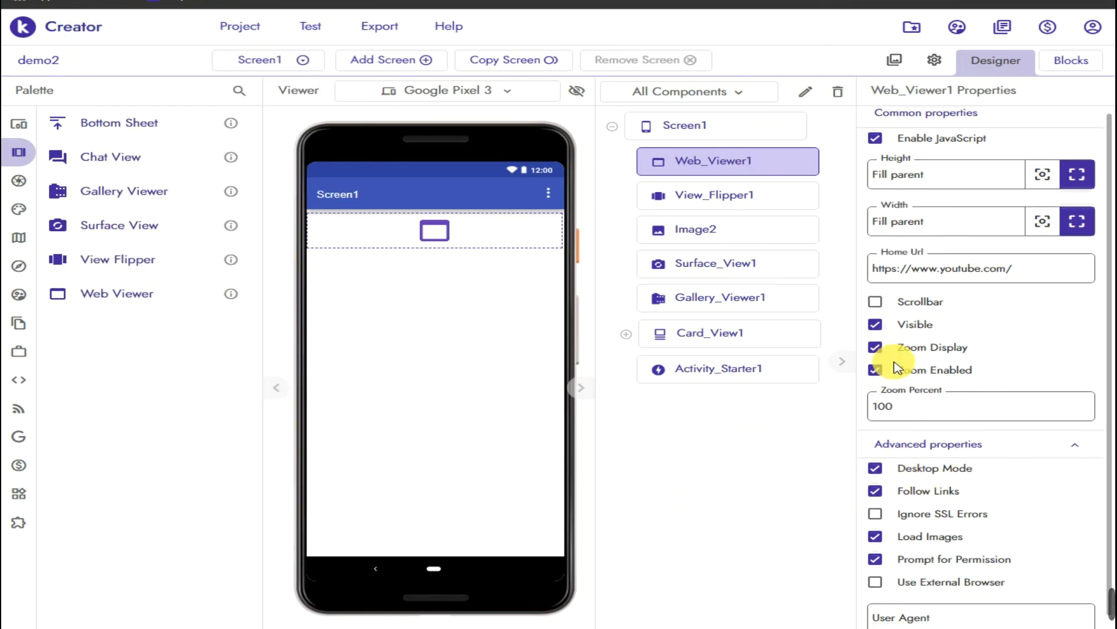
pyautogui.scroll(1, 910, 357)
pyautogui.click(1074, 59)
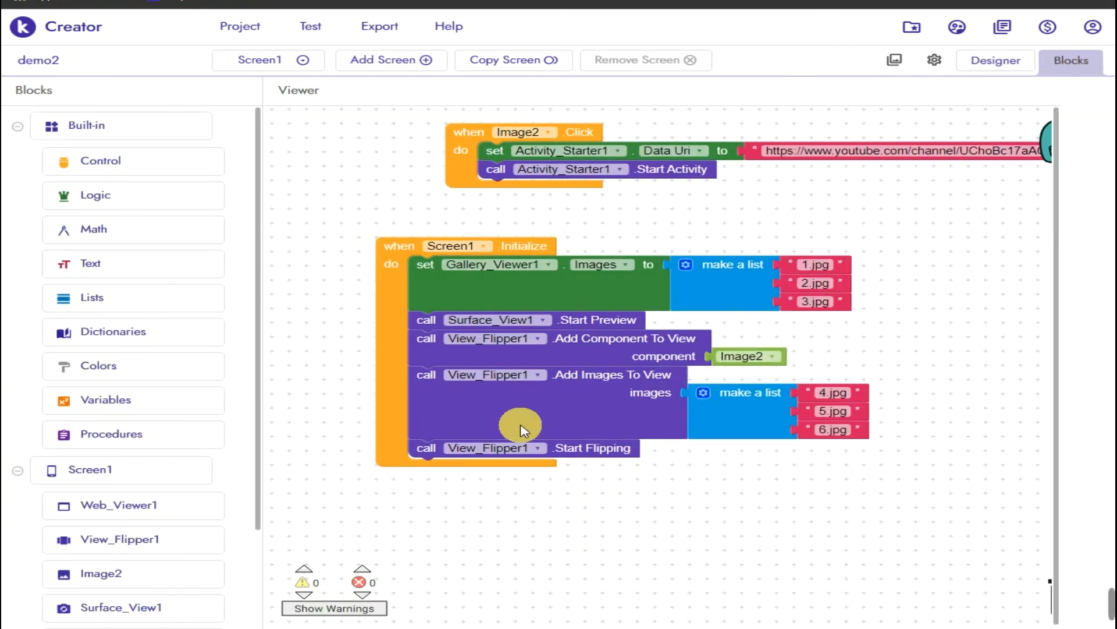
pyautogui.click(145, 504)
pyautogui.scroll(-5, 442, 378)
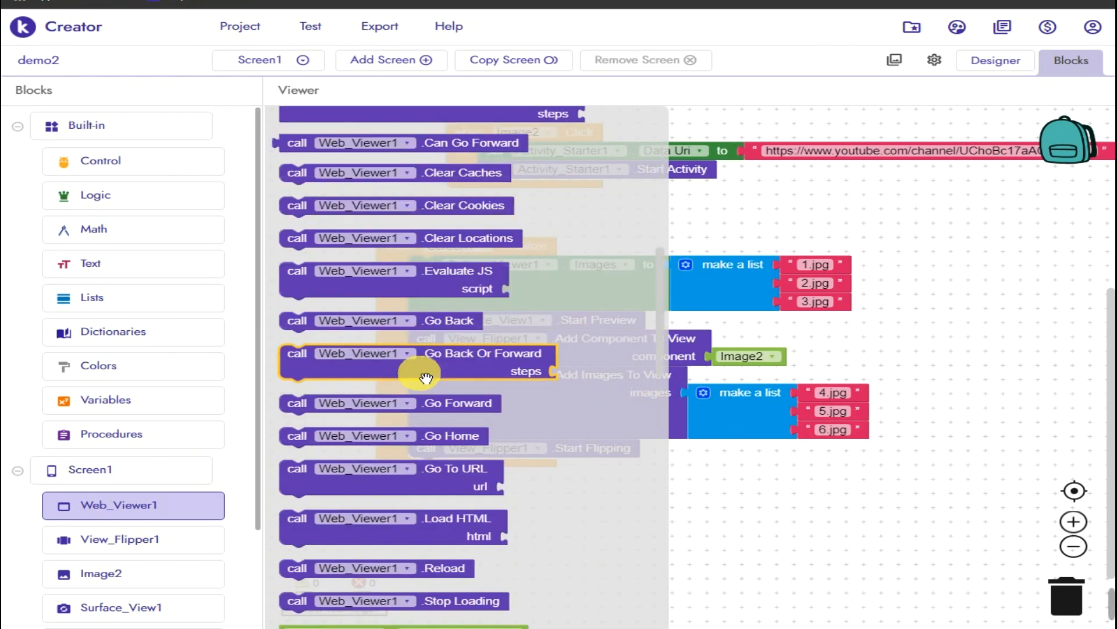
pyautogui.scroll(-5, 425, 377)
pyautogui.scroll(10, 412, 367)
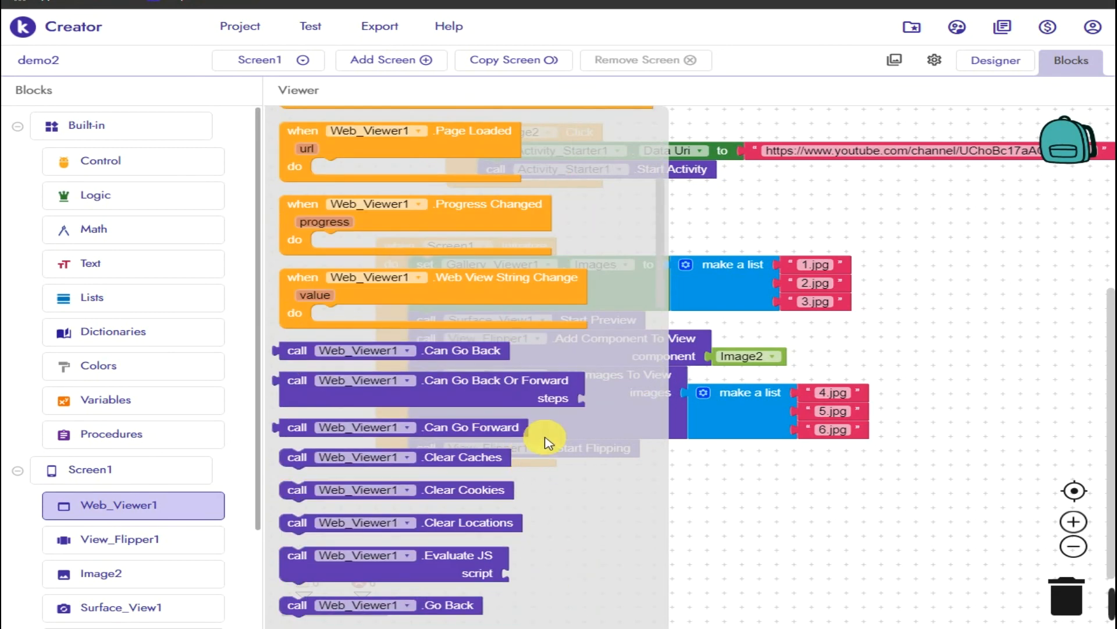
# - Examine the Web_Viewer1 call blocks from Can Go Back Or Forward through Clear Cookies and Clear Locations to Evaluate JS
pyautogui.click(515, 391)
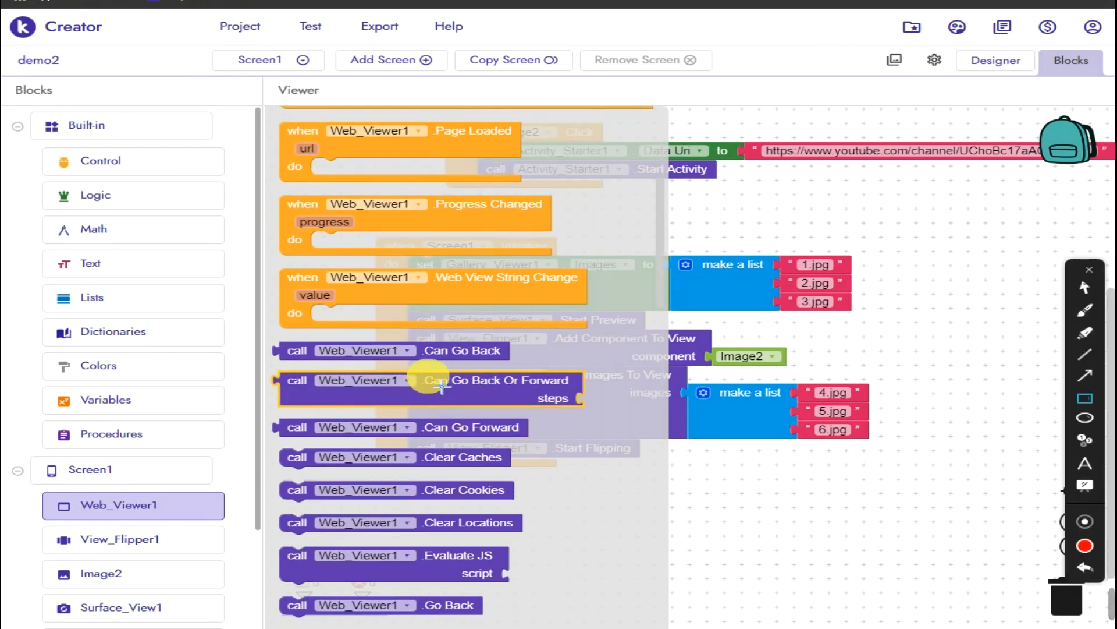
pyautogui.moveTo(411, 369); pyautogui.dragTo(644, 425)
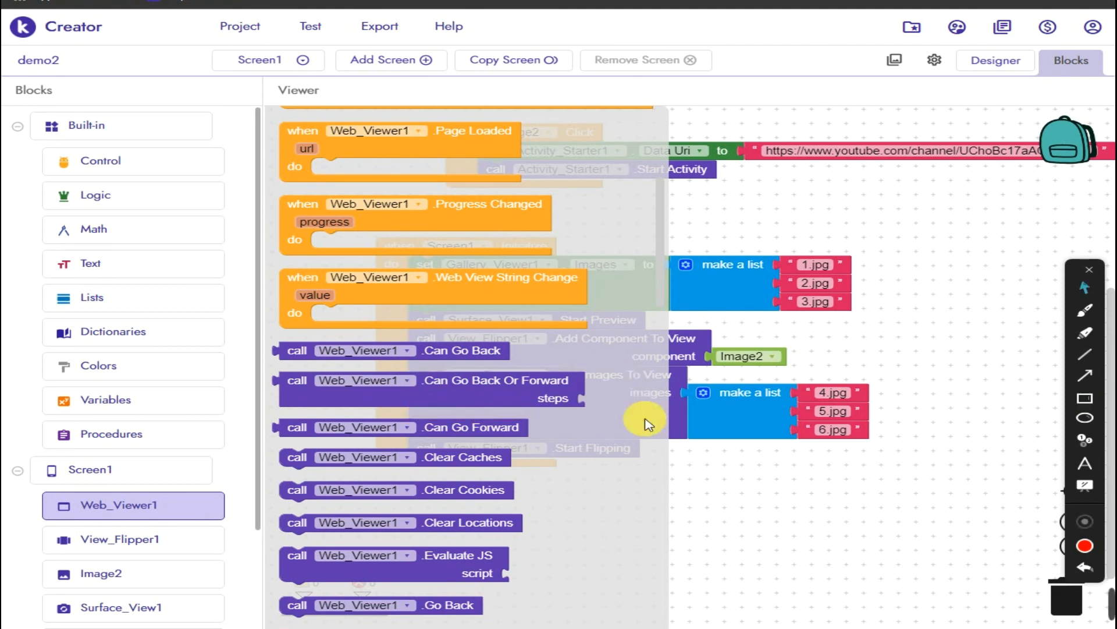
pyautogui.scroll(-3, 536, 390)
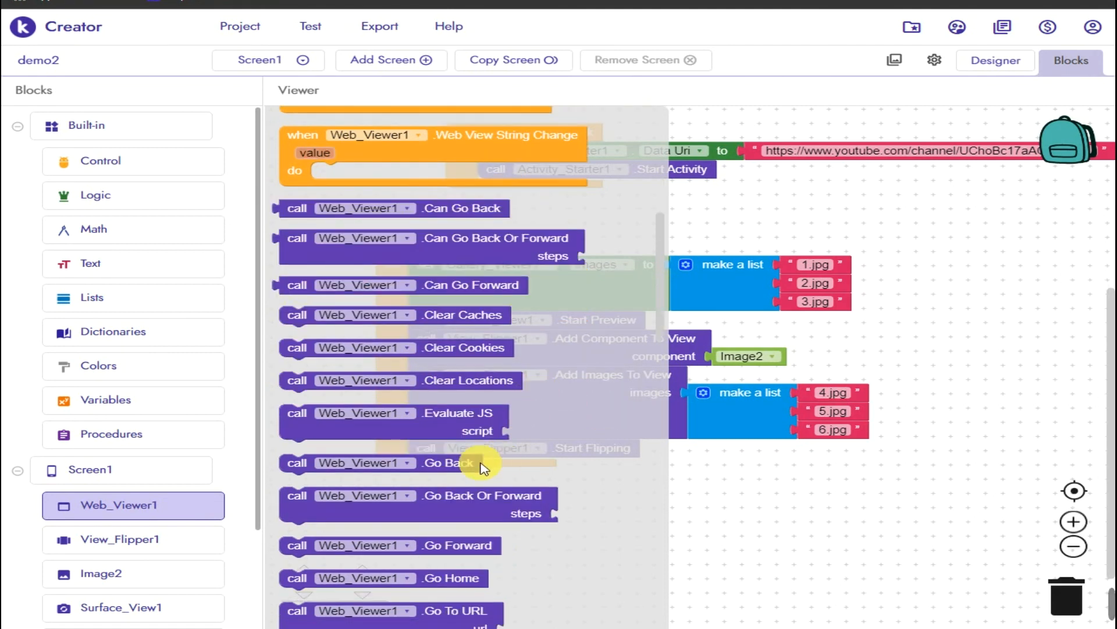
pyautogui.hotkey('ctrl', 'alt', 'd')
pyautogui.moveTo(405, 328)
pyautogui.mouseDown()
pyautogui.moveTo(548, 375)
pyautogui.moveTo(545, 365)
pyautogui.mouseUp()
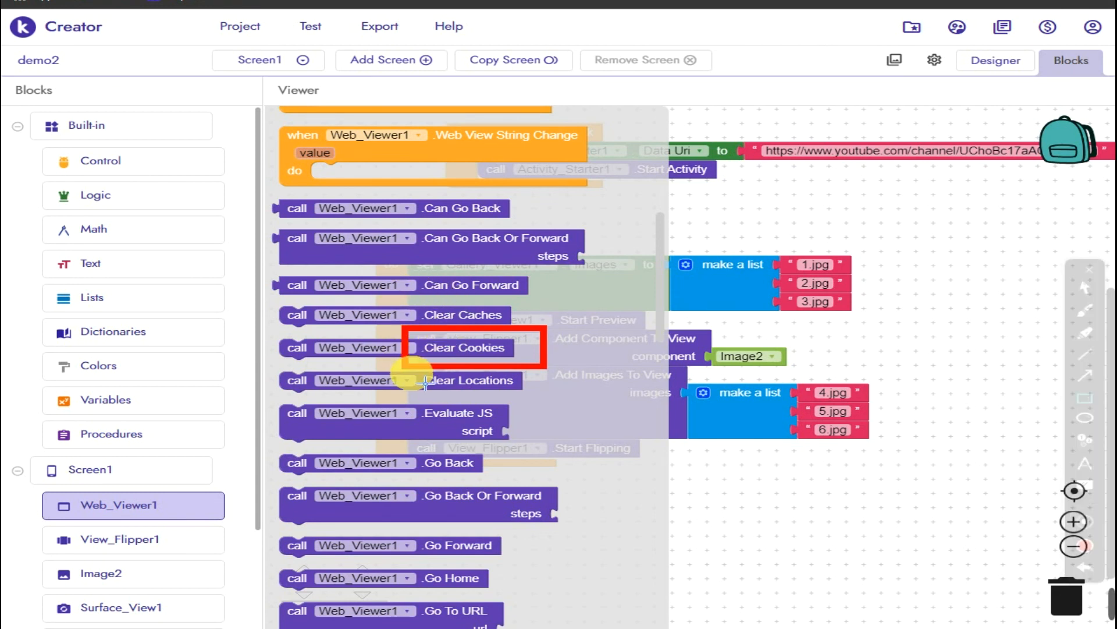
pyautogui.moveTo(370, 364); pyautogui.dragTo(585, 412)
pyautogui.hotkey('ctrl', 'alt', 'd')
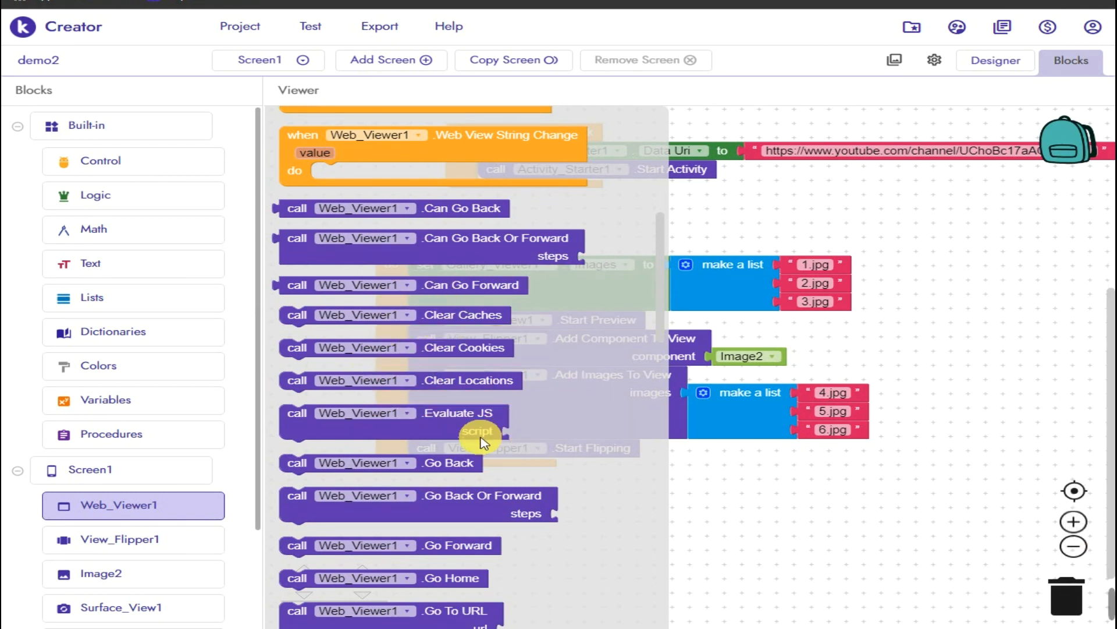
pyautogui.hotkey('ctrl', 'alt', 'd')
pyautogui.moveTo(406, 392)
pyautogui.mouseDown()
pyautogui.moveTo(562, 425)
pyautogui.moveTo(600, 447)
pyautogui.mouseUp()
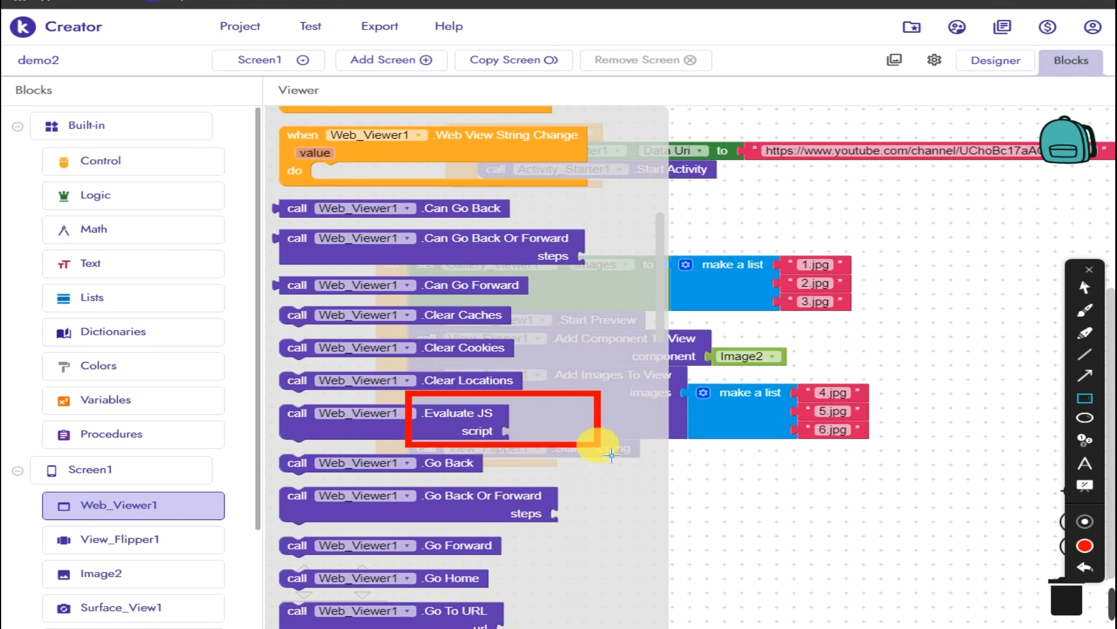
pyautogui.hotkey('ctrl', 'alt', 'd')
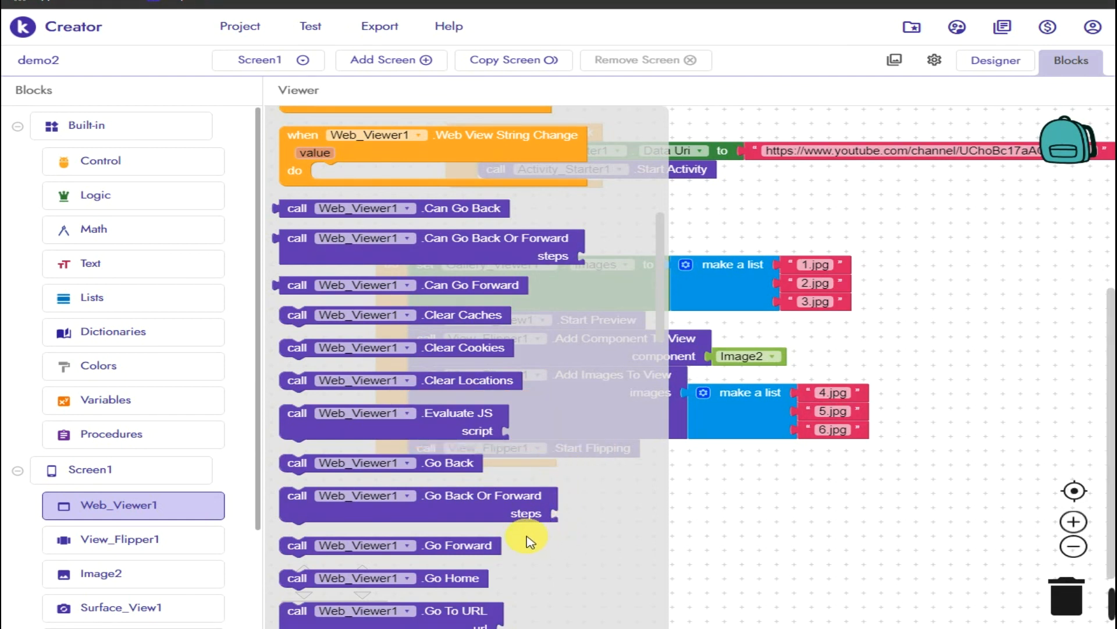
# - Examine the Web_Viewer1 call blocks Go To URL, Load HTML, Reload and Stop Loading
pyautogui.scroll(-3, 529, 534)
pyautogui.hotkey('ctrl', 'alt', 'd')
pyautogui.moveTo(409, 456)
pyautogui.mouseDown()
pyautogui.moveTo(606, 530)
pyautogui.moveTo(615, 568)
pyautogui.mouseUp()
pyautogui.hotkey('ctrl', 'alt', 'd')
pyautogui.hotkey('ctrl', 'alt', 'd')
pyautogui.moveTo(379, 544); pyautogui.dragTo(526, 582)
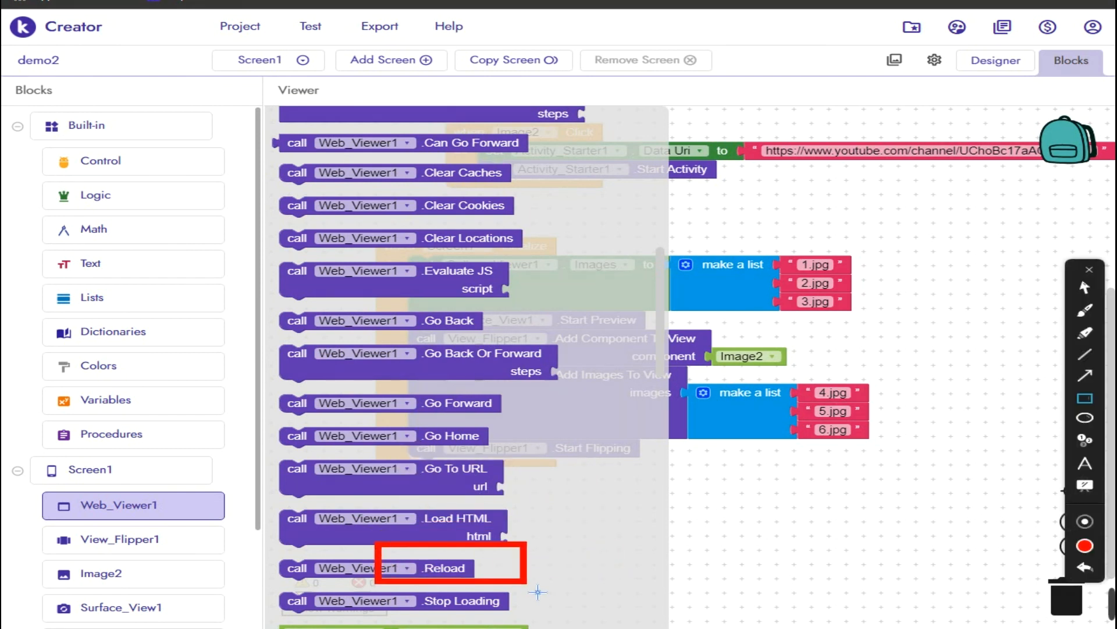
pyautogui.hotkey('ctrl', 'alt', 'd')
pyautogui.hotkey('ctrl', 'alt', 'd')
pyautogui.moveTo(358, 577); pyautogui.dragTo(512, 626)
pyautogui.hotkey('ctrl', 'alt', 'd')
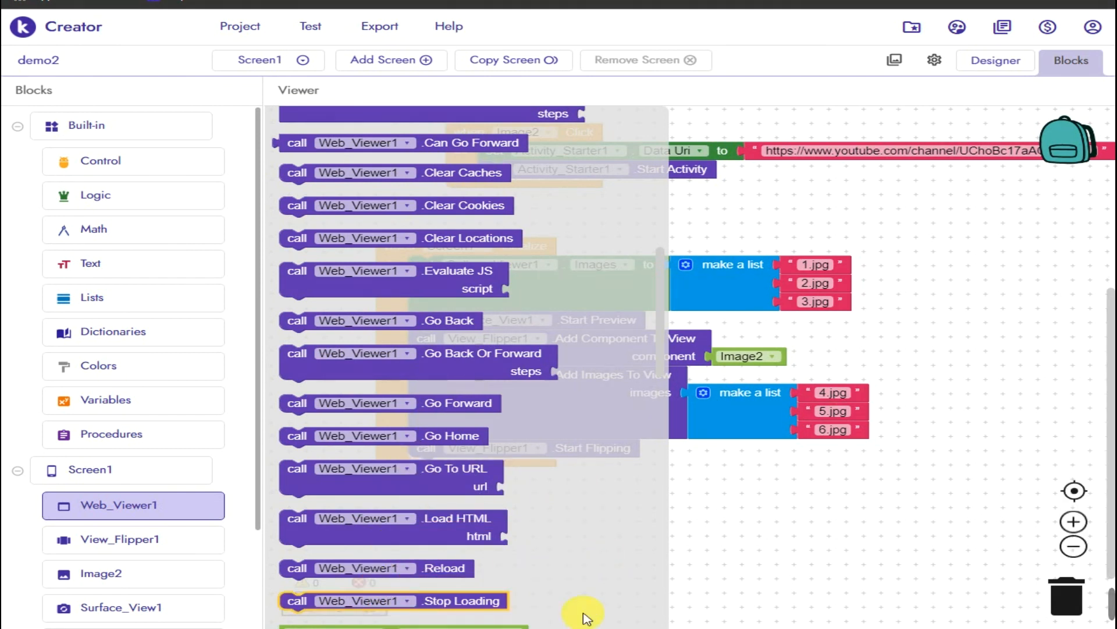
# - Review the event blocks and the property getter and setter blocks of Web_Viewer1, and return to the Designer
pyautogui.scroll(-3, 473, 319)
pyautogui.scroll(-6, 474, 332)
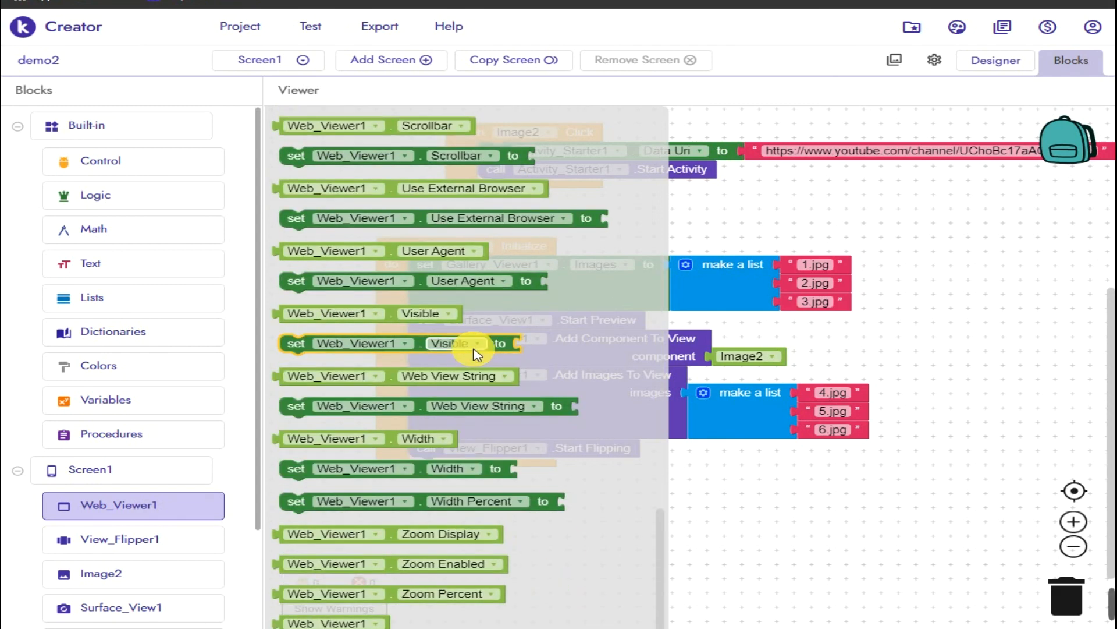
pyautogui.scroll(5, 535, 486)
pyautogui.scroll(5, 541, 494)
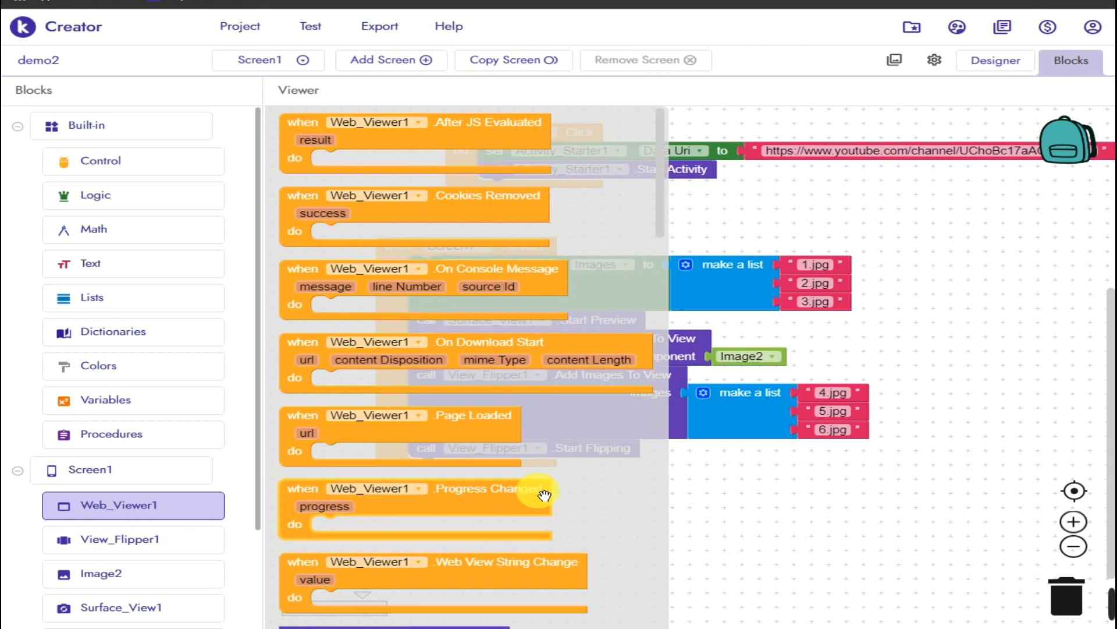
pyautogui.scroll(-15, 544, 496)
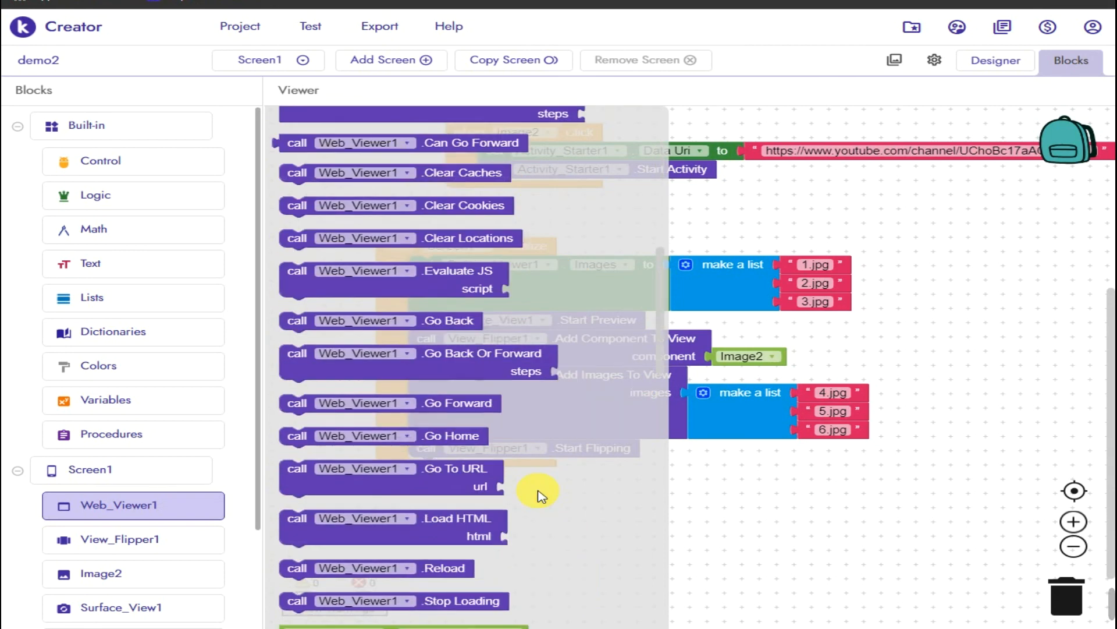
pyautogui.scroll(-8, 542, 495)
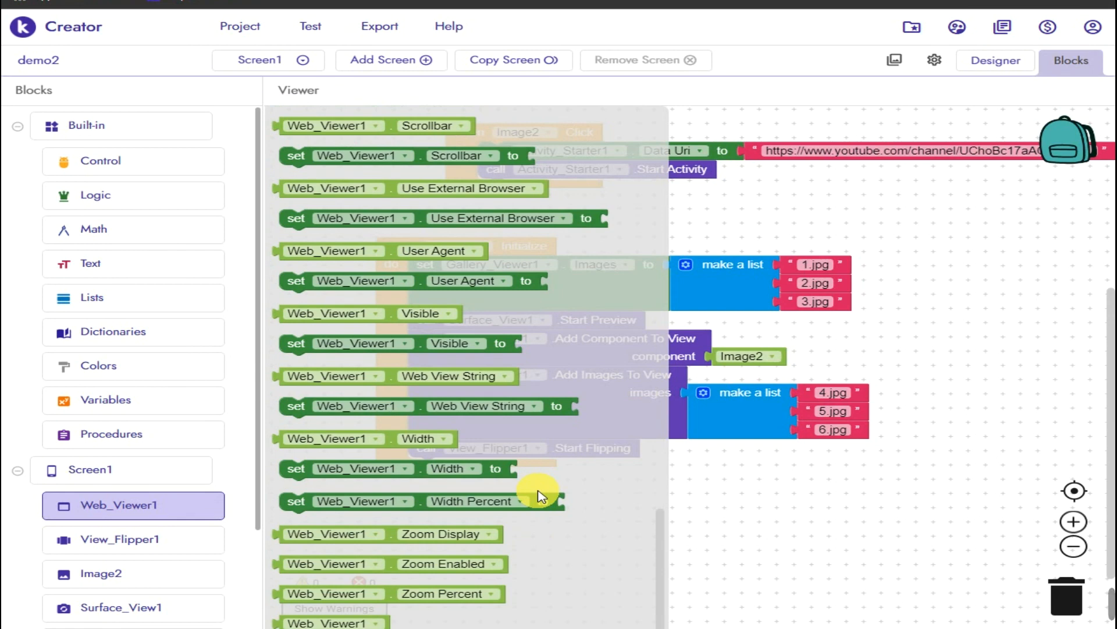
pyautogui.scroll(20, 541, 495)
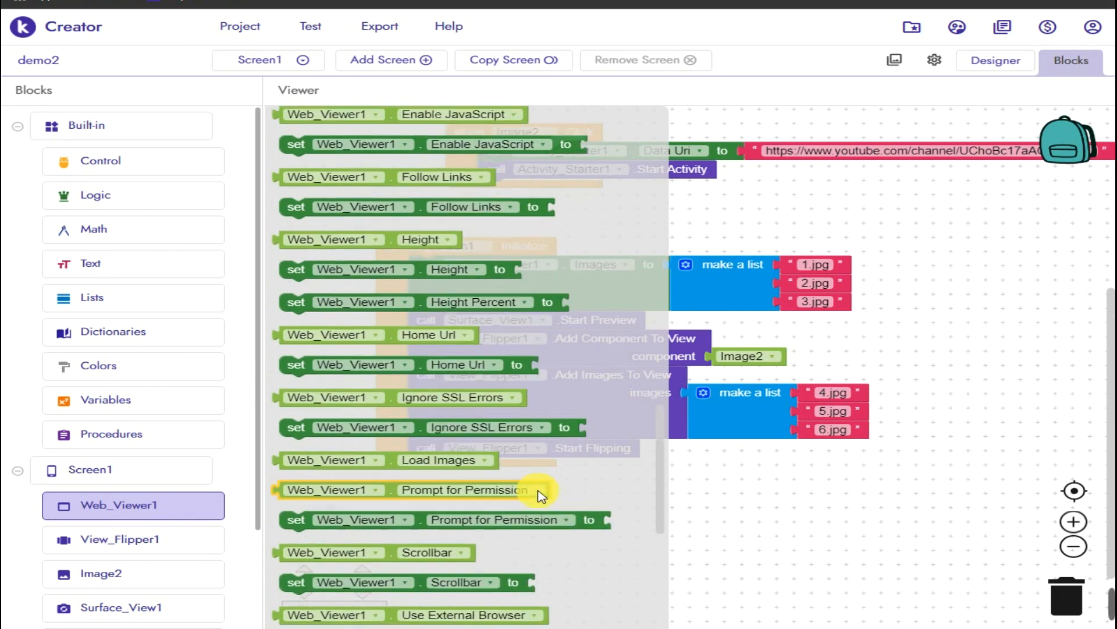
pyautogui.click(995, 60)
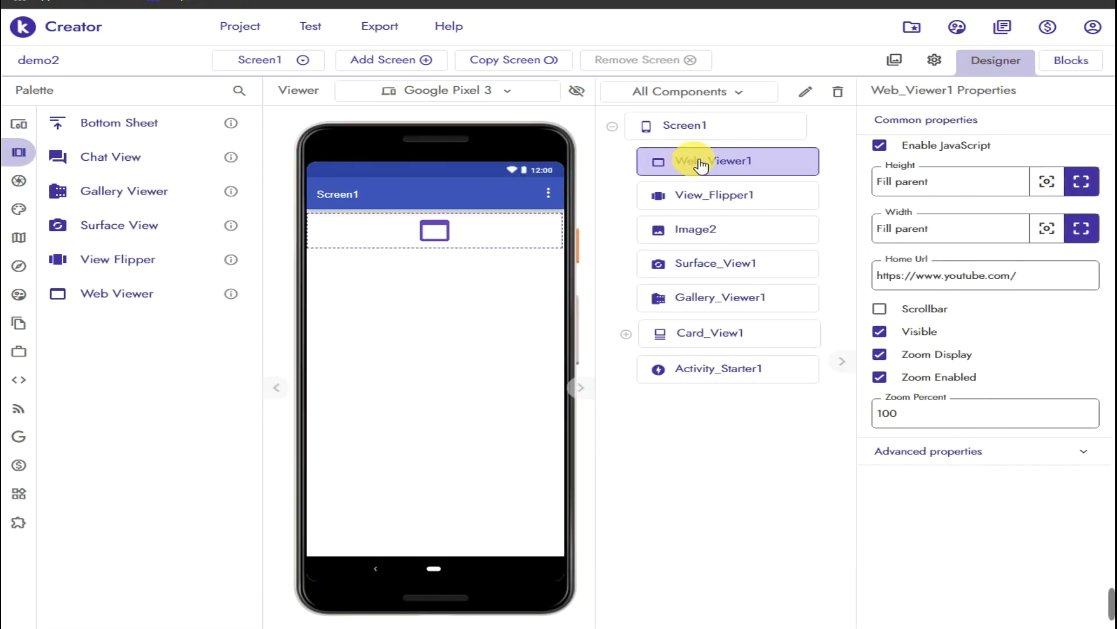